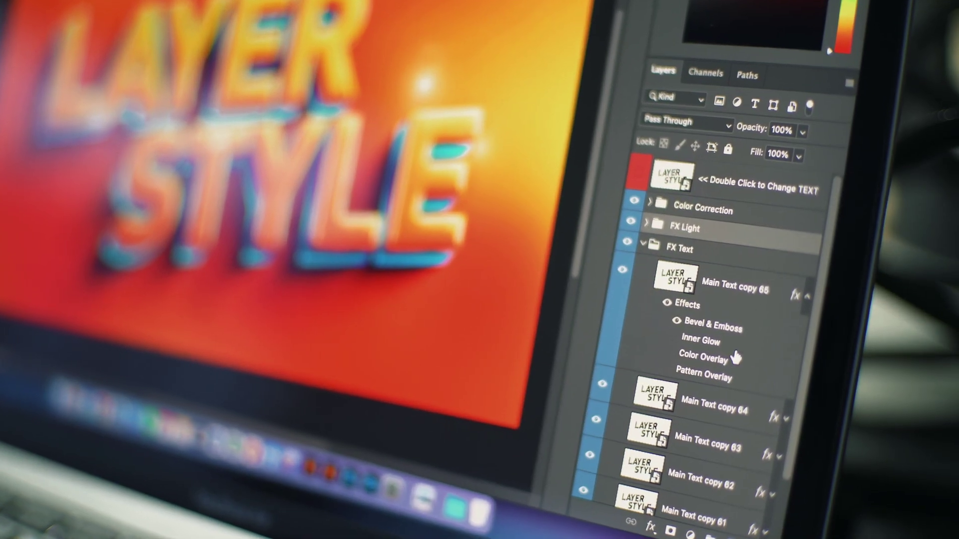
# Expand the effects of the Main Text copy 64, 63 and 62 layers in the FX Text group to examine them.
pyautogui.click(786, 418)
pyautogui.scroll(-3, 759, 360)
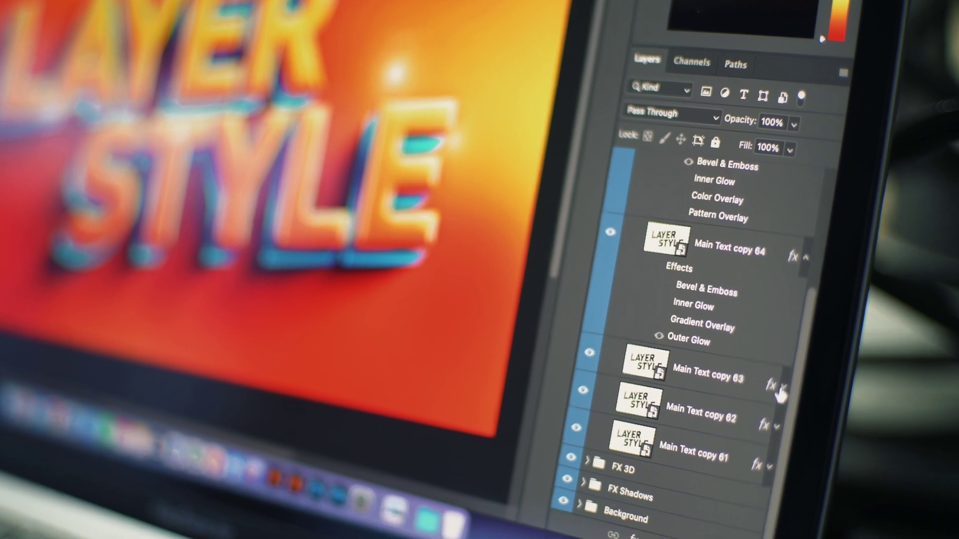
pyautogui.click(781, 394)
pyautogui.click(775, 425)
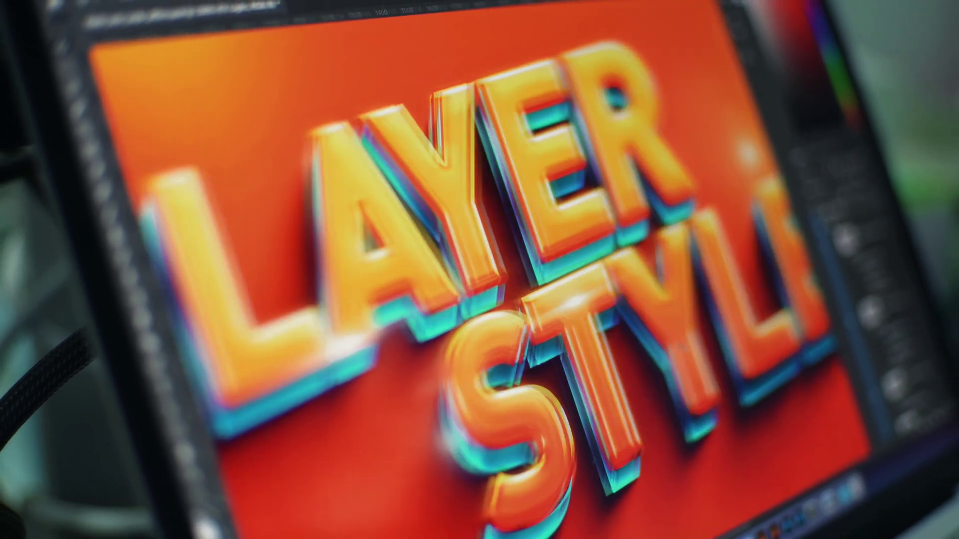
pyautogui.moveTo(564, 285); pyautogui.dragTo(603, 273)
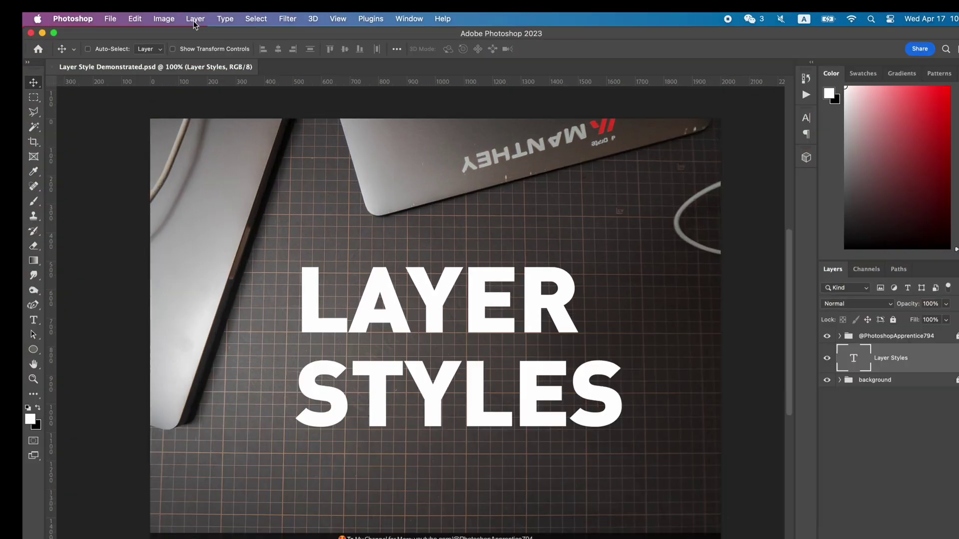
# Open the Color Overlay settings of the Layer Styles text layer, followed by its Stroke settings.
pyautogui.click(194, 20)
pyautogui.moveTo(212, 140)
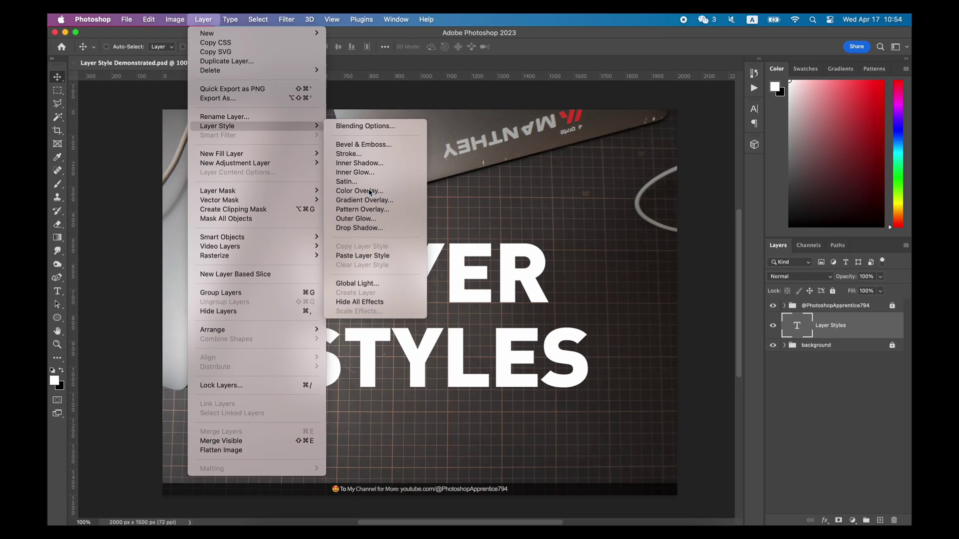
pyautogui.click(469, 373)
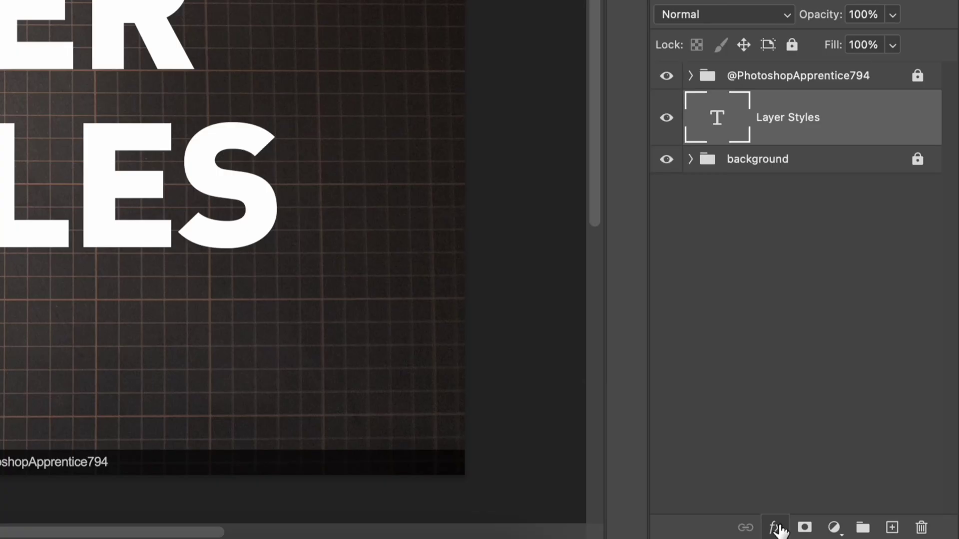
pyautogui.click(775, 528)
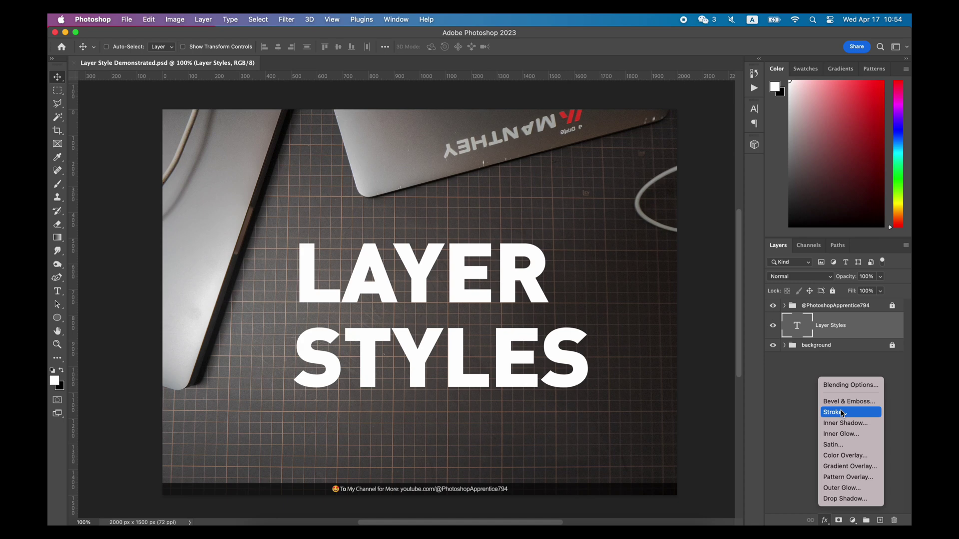
pyautogui.click(798, 300)
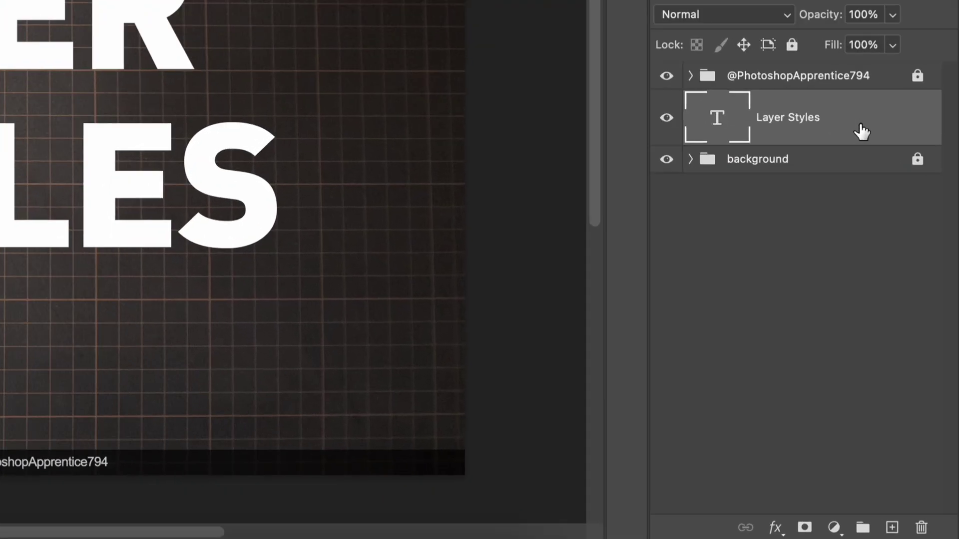
# Open the Blending Options of the Layer Styles text layer and bring up the Color Overlay settings.
pyautogui.rightClick(861, 133)
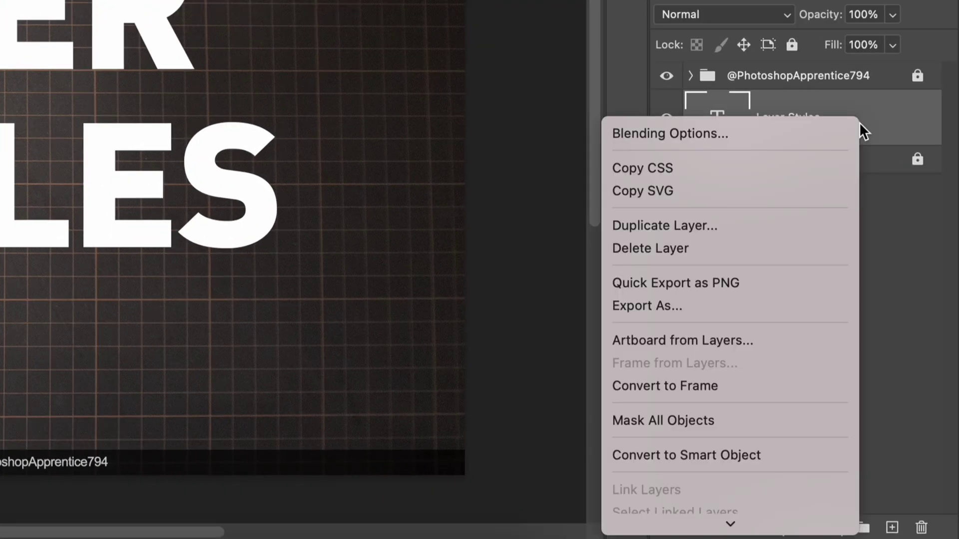
pyautogui.click(788, 141)
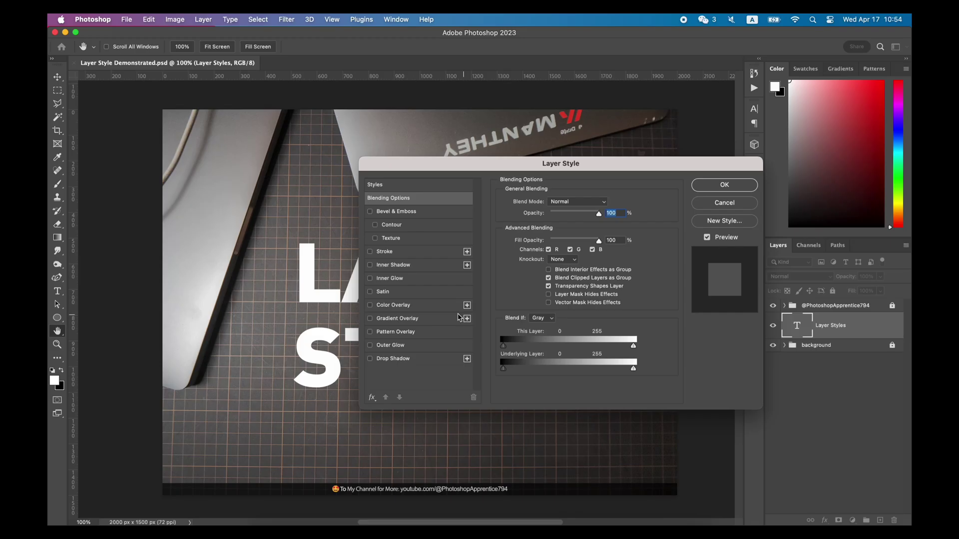
pyautogui.click(432, 305)
pyautogui.moveTo(458, 161); pyautogui.dragTo(624, 172)
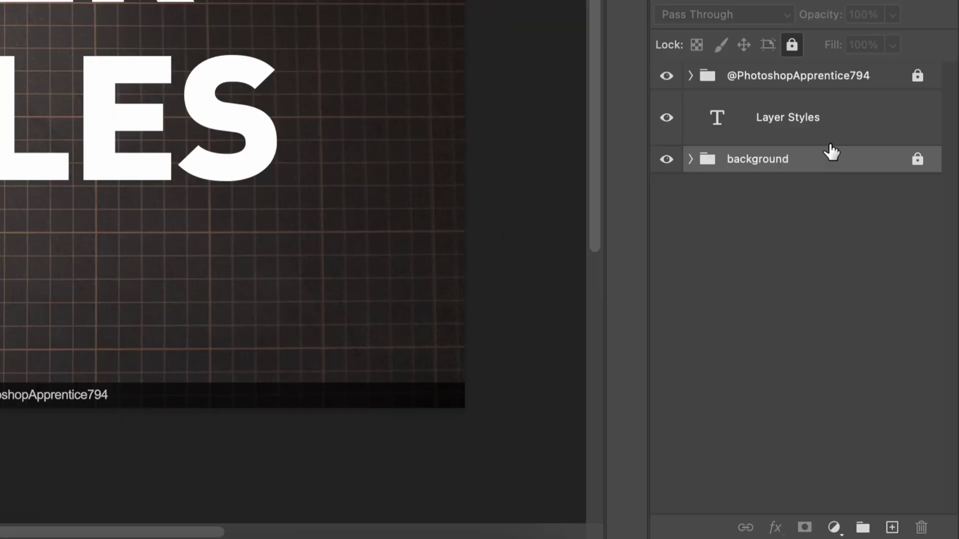
# Open the layer style settings of the Layer Styles text layer and enable Bevel & Emboss without Texture.
pyautogui.click(856, 328)
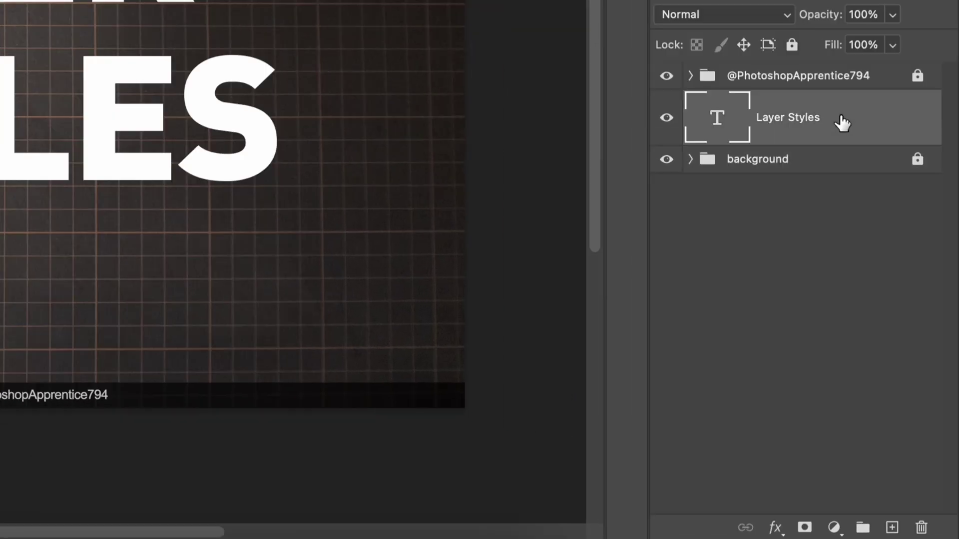
pyautogui.doubleClick(890, 130)
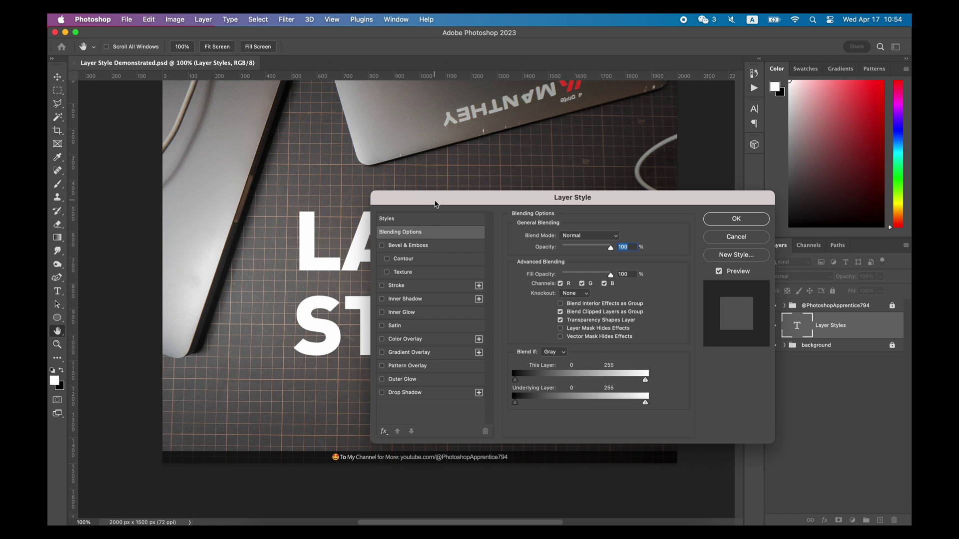
pyautogui.moveTo(437, 205); pyautogui.dragTo(539, 149)
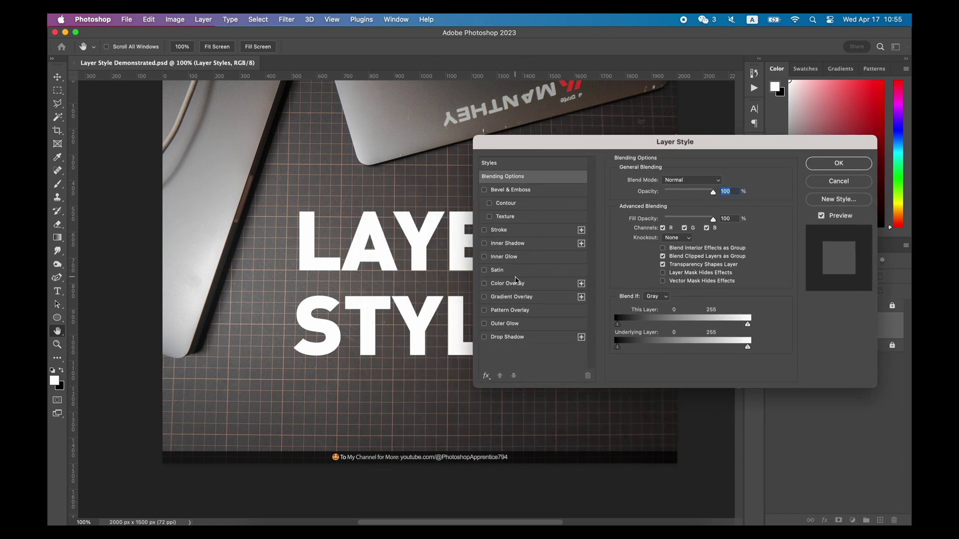
pyautogui.click(490, 218)
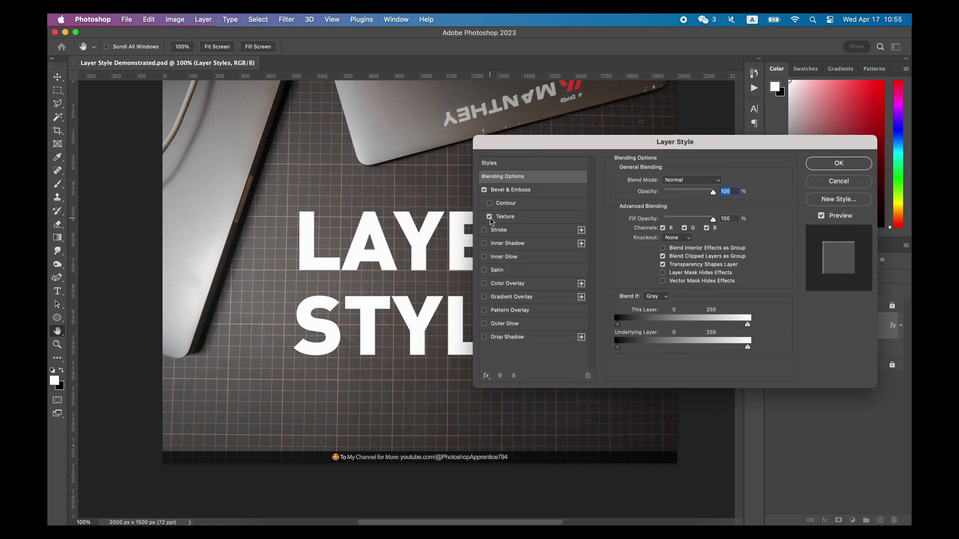
pyautogui.click(517, 218)
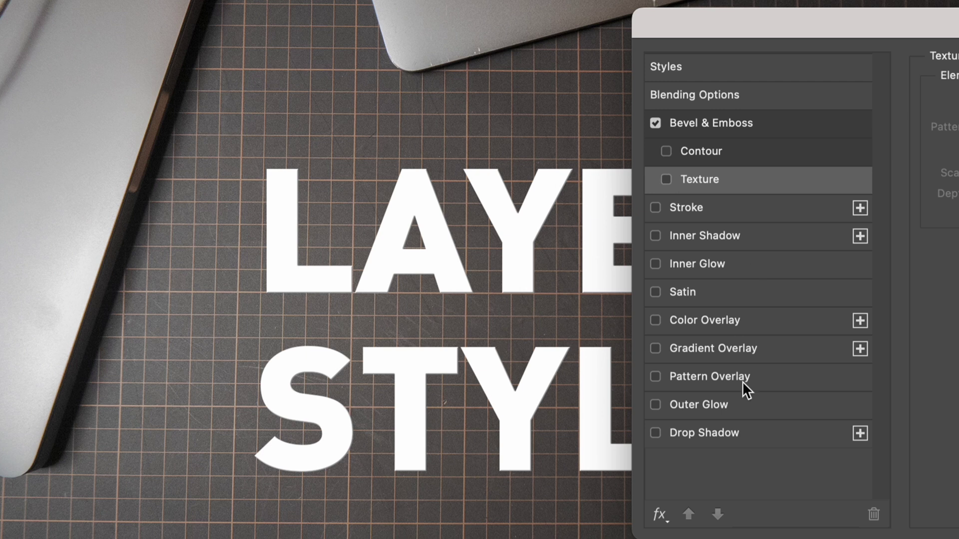
# Add a Pattern Overlay to the text using the green grass pattern from the 草 pattern group.
pyautogui.click(742, 382)
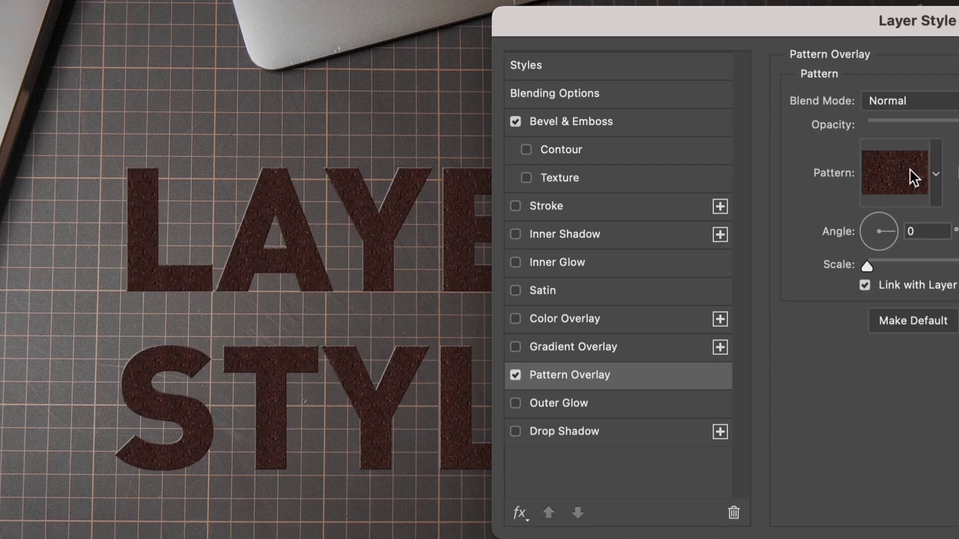
pyautogui.click(909, 176)
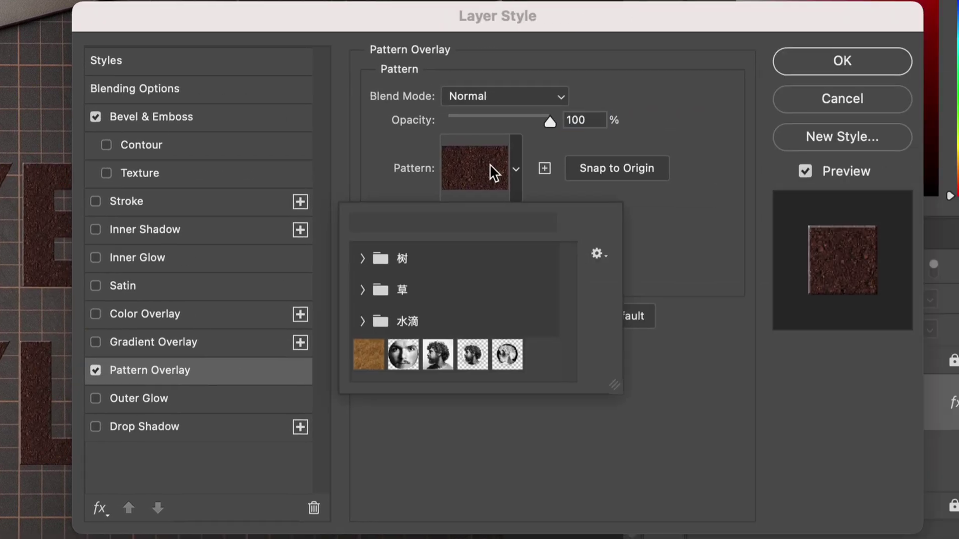
pyautogui.click(363, 290)
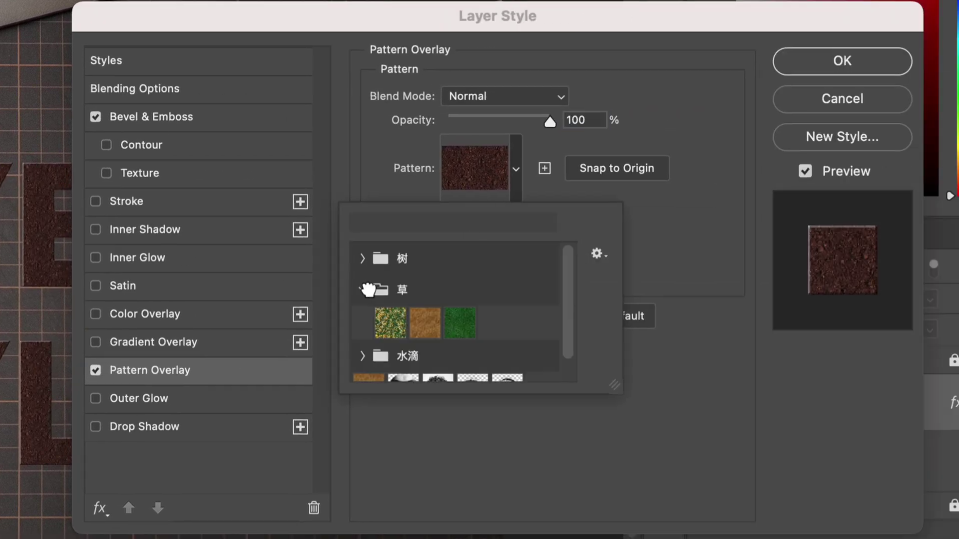
pyautogui.click(475, 325)
# Add a Drop Shadow and a Bevel & Emboss with Contour to the text, and apply the layer styles.
pyautogui.click(143, 427)
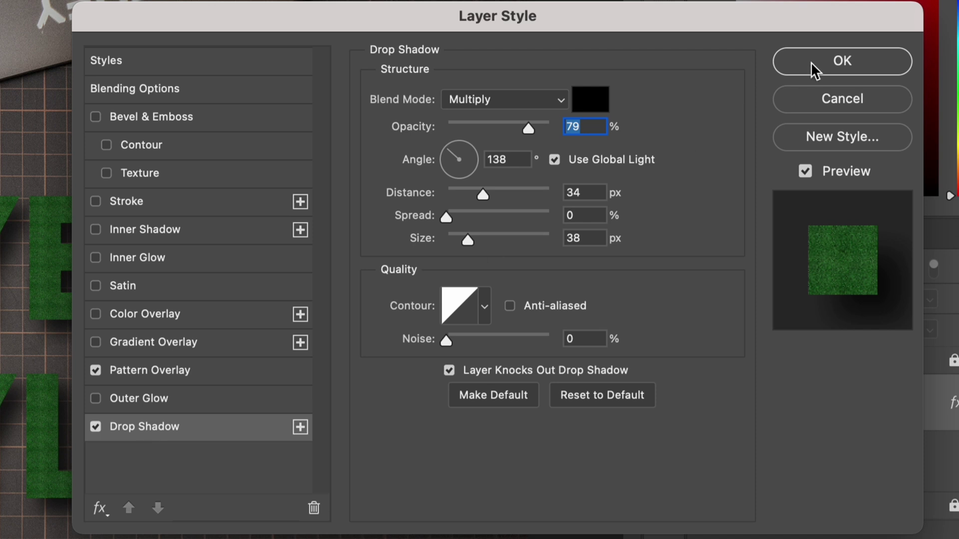
pyautogui.click(192, 123)
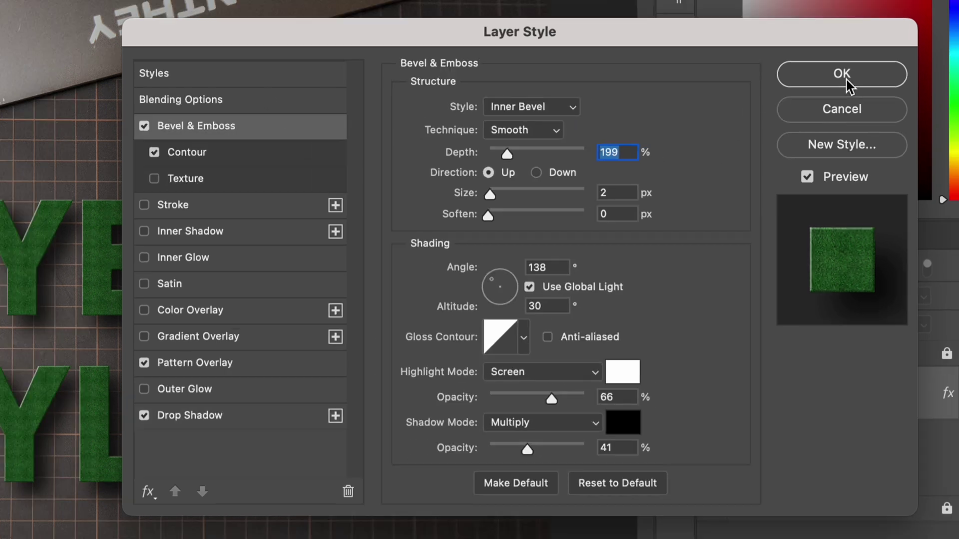
pyautogui.click(842, 65)
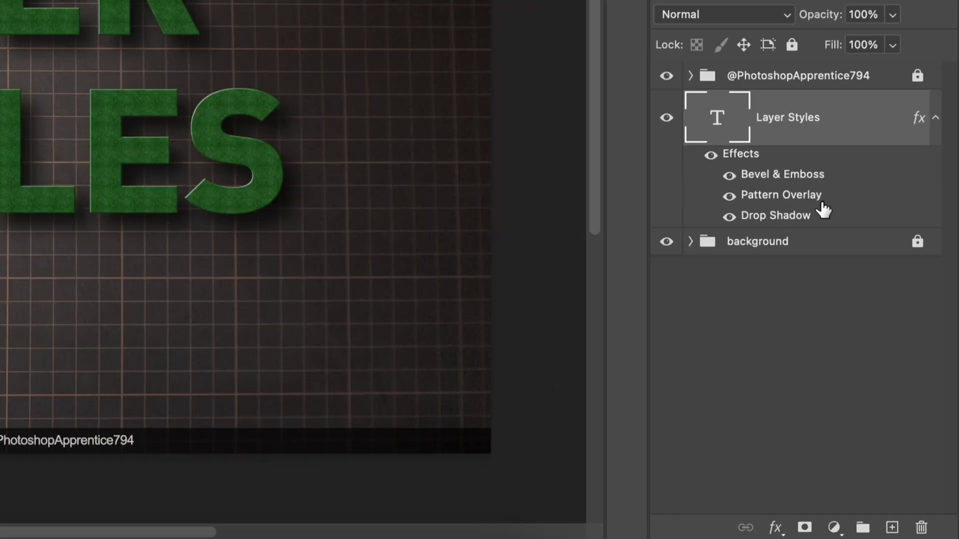
# Change the text's Pattern Overlay to the brown pattern in the 草 group and apply it.
pyautogui.doubleClick(780, 198)
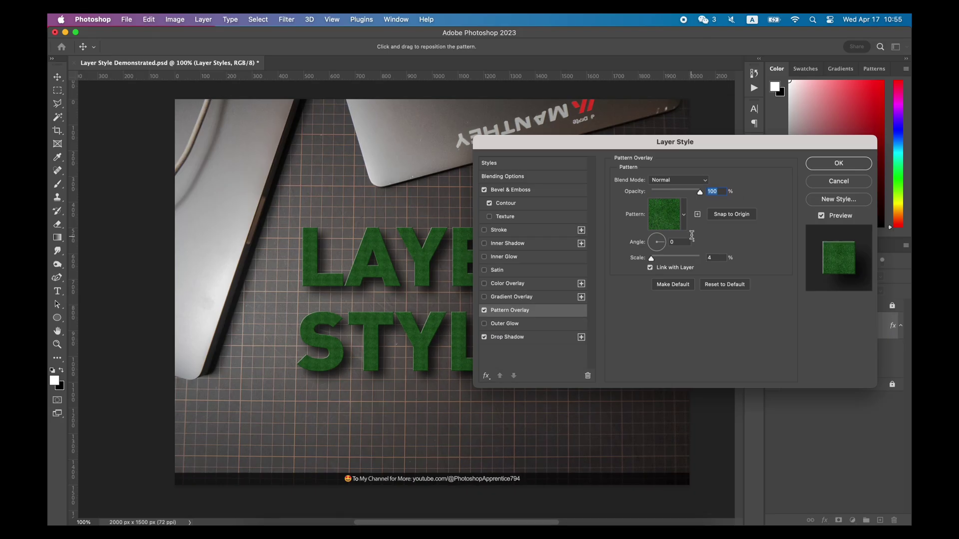
pyautogui.click(684, 218)
pyautogui.click(640, 288)
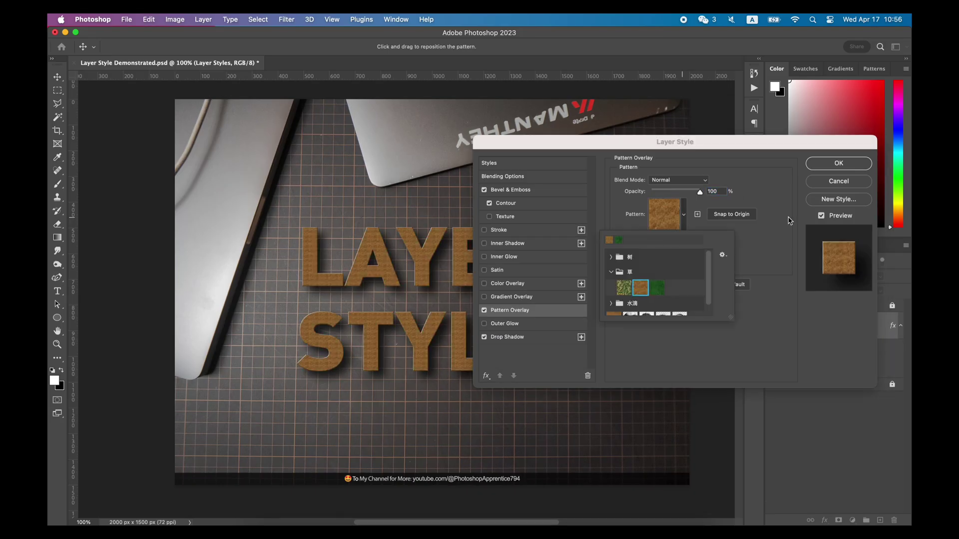
pyautogui.click(832, 165)
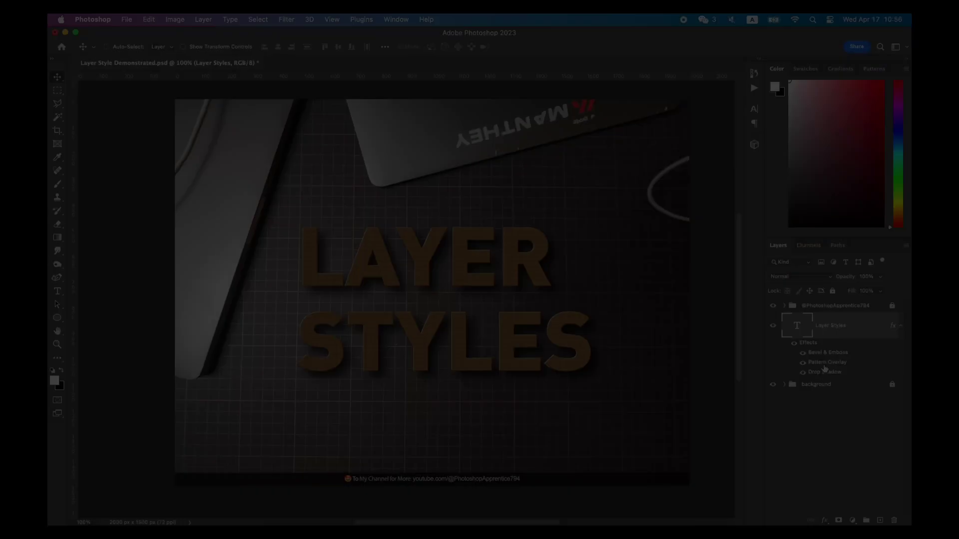
# Clear the layer style from the Layer Styles text layer and delete its Bevel & Emboss effect.
pyautogui.scroll(-2, 579, 392)
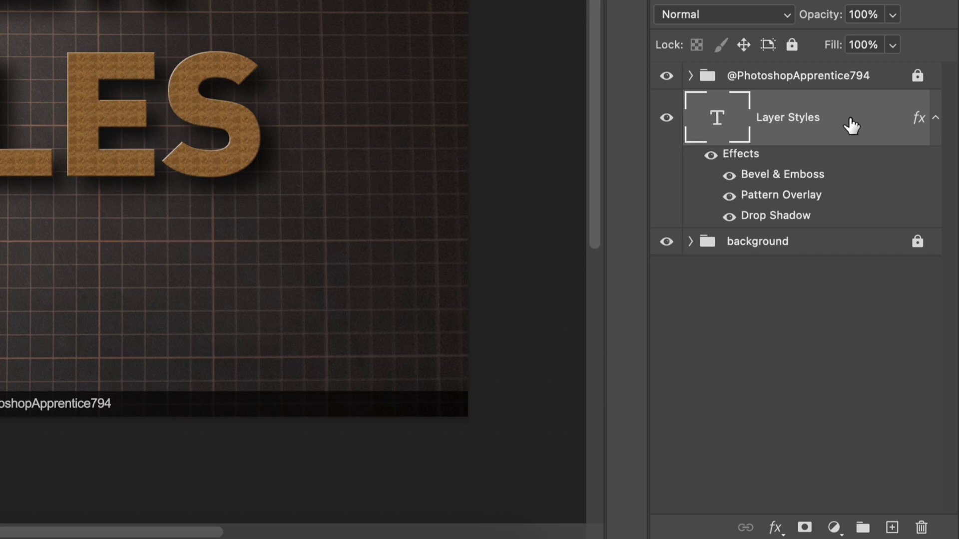
pyautogui.rightClick(860, 327)
pyautogui.scroll(-8, 792, 481)
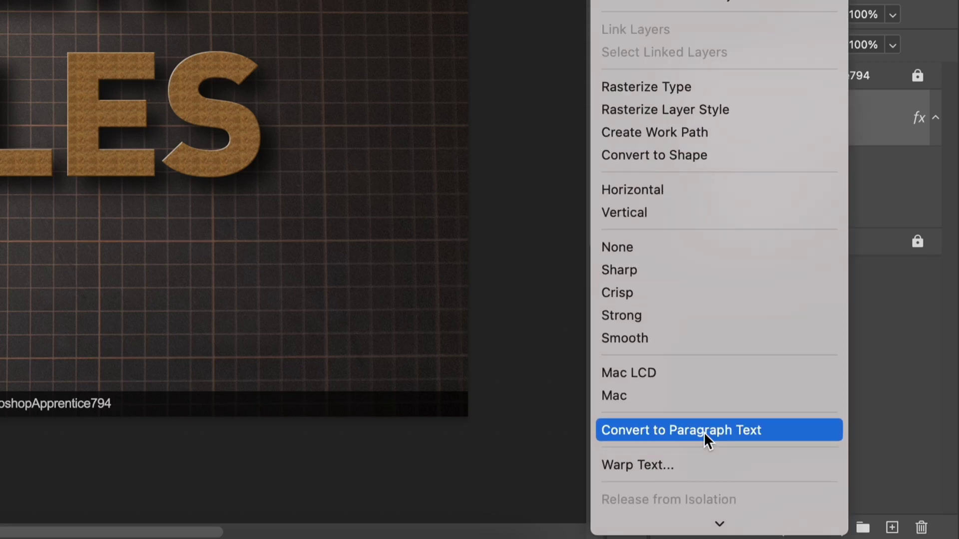
pyautogui.scroll(-5, 703, 432)
pyautogui.click(690, 447)
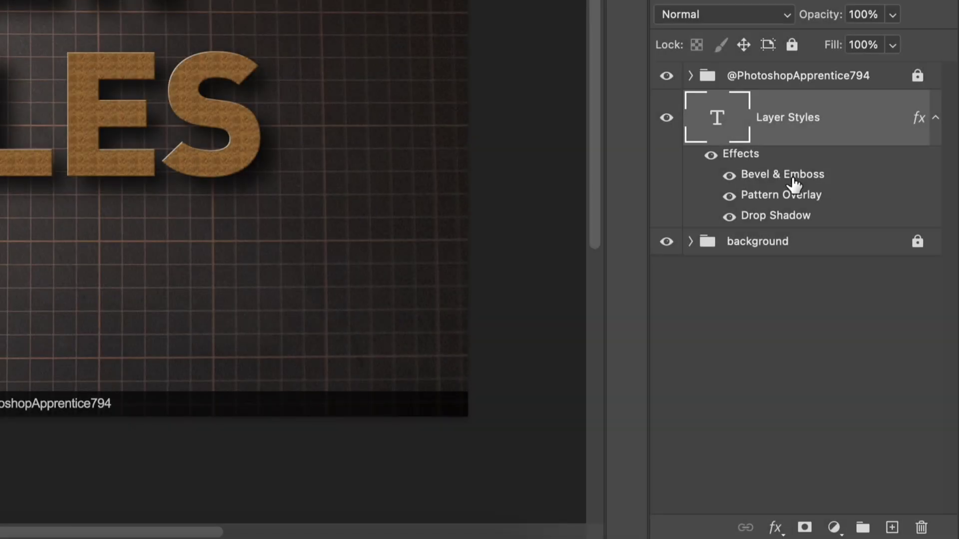
pyautogui.moveTo(793, 176); pyautogui.dragTo(915, 528)
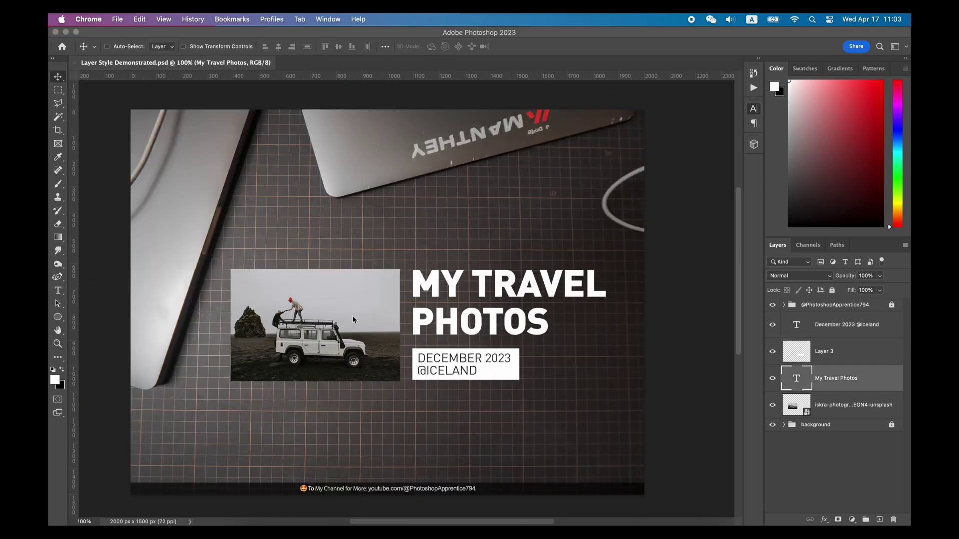
pyautogui.click(353, 319)
pyautogui.hscroll(-3, 352, 320)
pyautogui.scroll(-2, 352, 319)
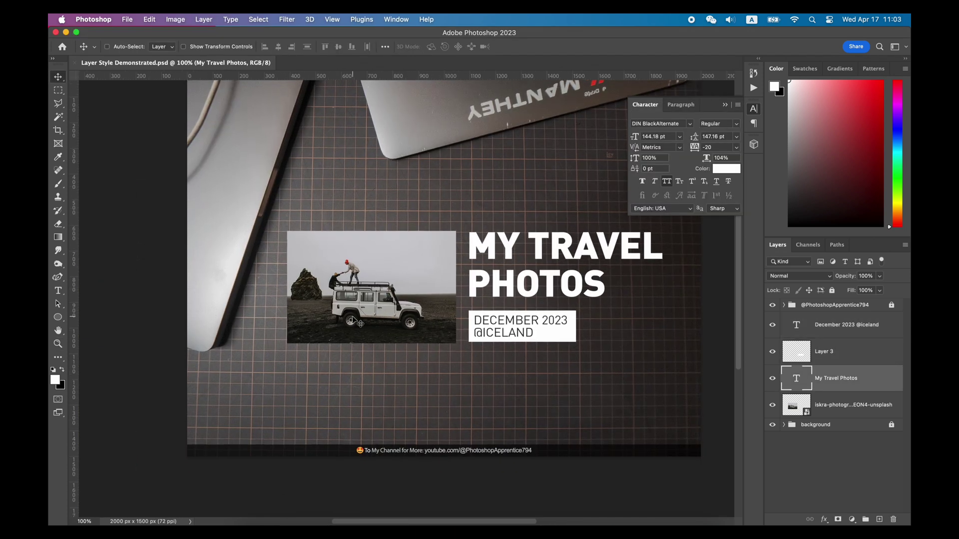
pyautogui.moveTo(374, 308)
pyautogui.mouseDown()
pyautogui.moveTo(359, 285)
pyautogui.moveTo(366, 301)
pyautogui.mouseUp()
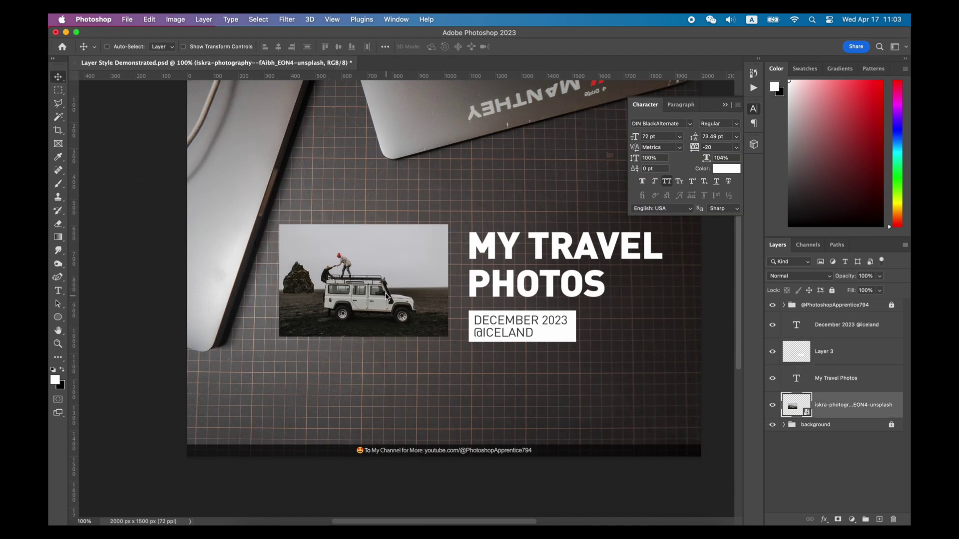
pyautogui.press('super+z')
# Add a Stroke layer style with the Gradient fill type to the layer of the car photo.
pyautogui.doubleClick(844, 402)
pyautogui.click(500, 229)
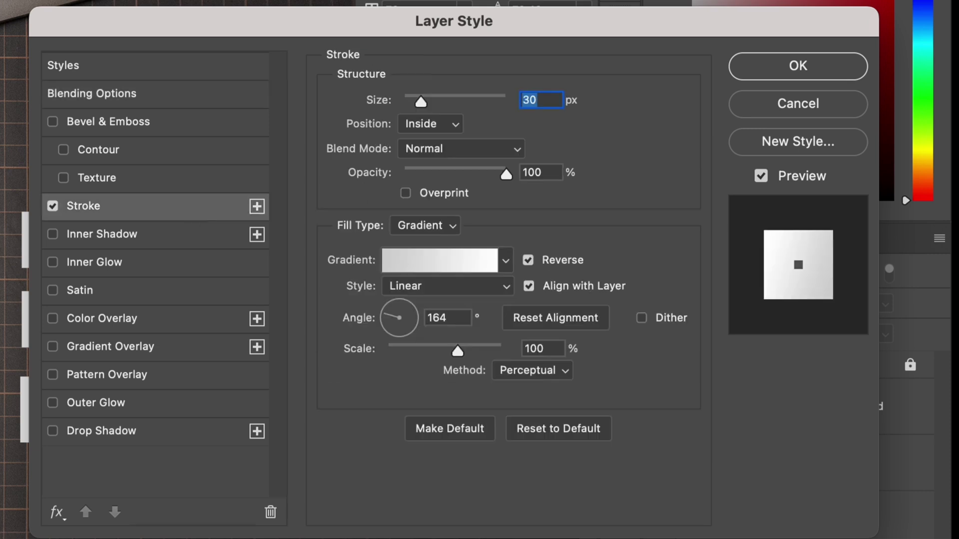
pyautogui.moveTo(250, 33); pyautogui.dragTo(339, 64)
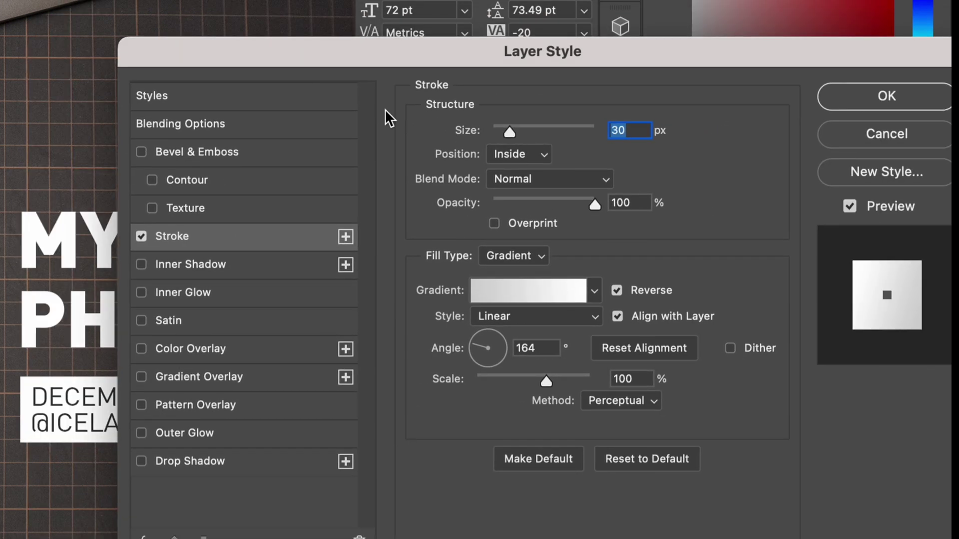
pyautogui.click(525, 261)
pyautogui.click(526, 263)
# Edit the stroke's gradient, sampling the colours of its start and end stops from the silver laptop in the image.
pyautogui.click(512, 293)
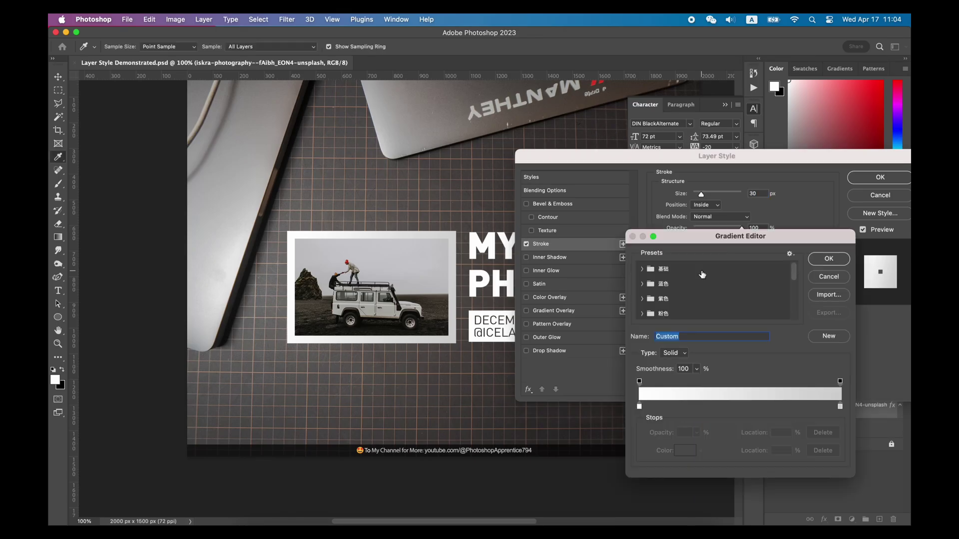
pyautogui.click(639, 406)
pyautogui.click(248, 230)
pyautogui.click(212, 344)
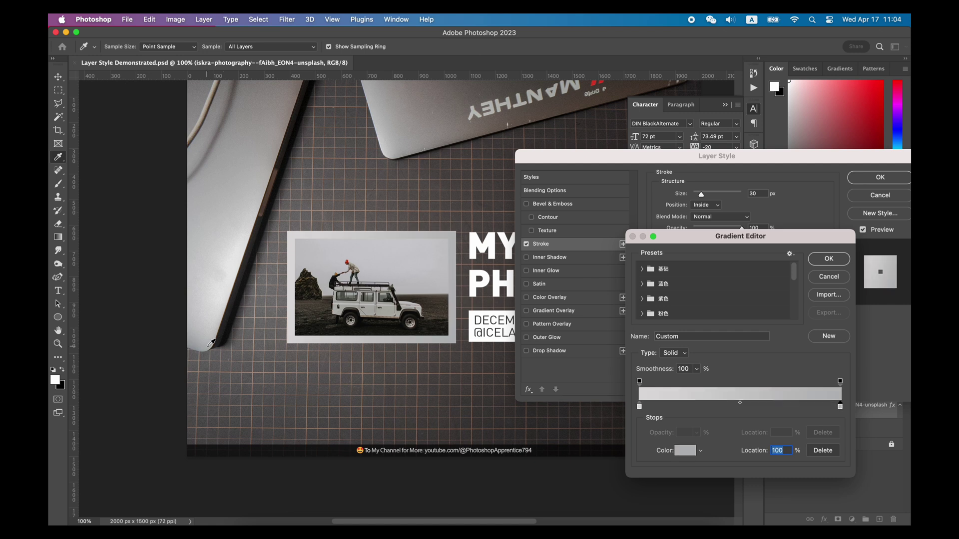
# Set the stroke gradient's start stop to #e2dfdf and its end stop to #c5c5c5, and accept the gradient.
pyautogui.doubleClick(640, 407)
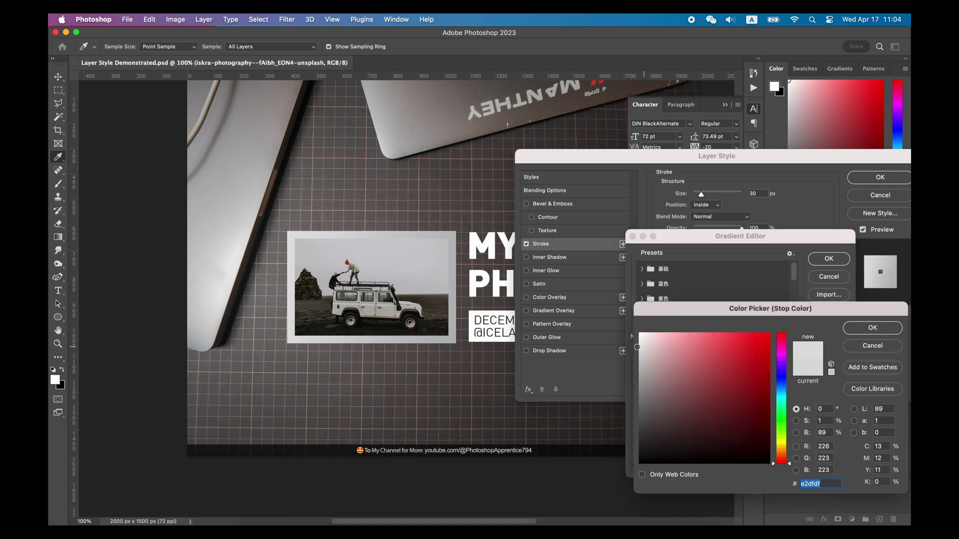
pyautogui.click(858, 329)
pyautogui.doubleClick(841, 406)
pyautogui.click(639, 364)
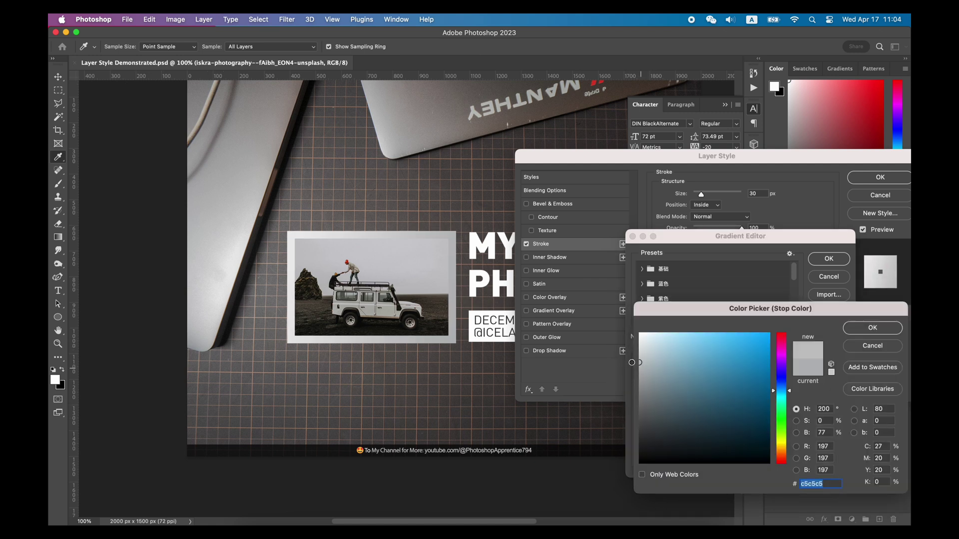
pyautogui.click(860, 327)
pyautogui.click(829, 259)
# Add an Inner Shadow to the car photo layer with 100% opacity, 30% choke and 68 px size, and accept the layer style.
pyautogui.click(572, 260)
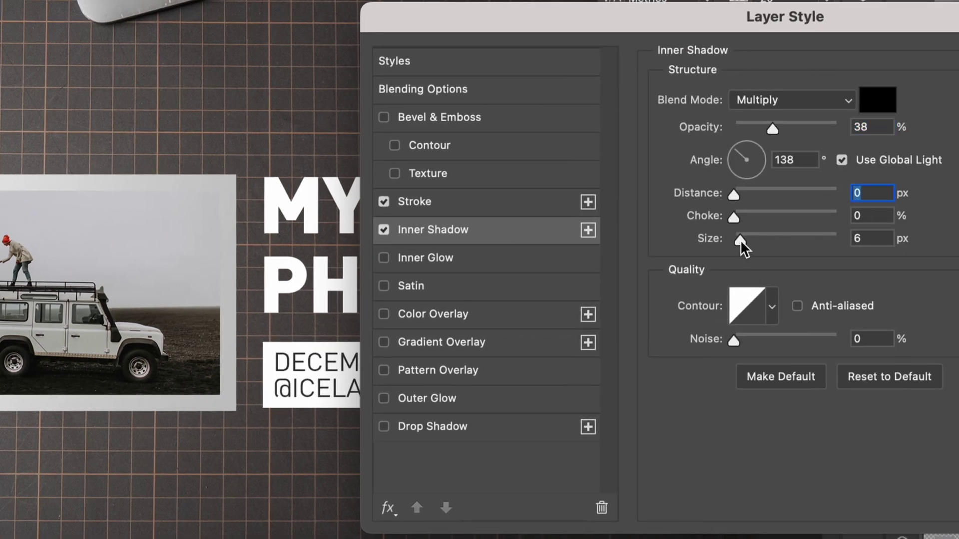
pyautogui.moveTo(740, 240); pyautogui.dragTo(768, 239)
pyautogui.moveTo(773, 128); pyautogui.dragTo(837, 129)
pyautogui.moveTo(767, 240); pyautogui.dragTo(772, 240)
pyautogui.moveTo(733, 217); pyautogui.dragTo(768, 238)
pyautogui.moveTo(786, 157); pyautogui.dragTo(570, 126)
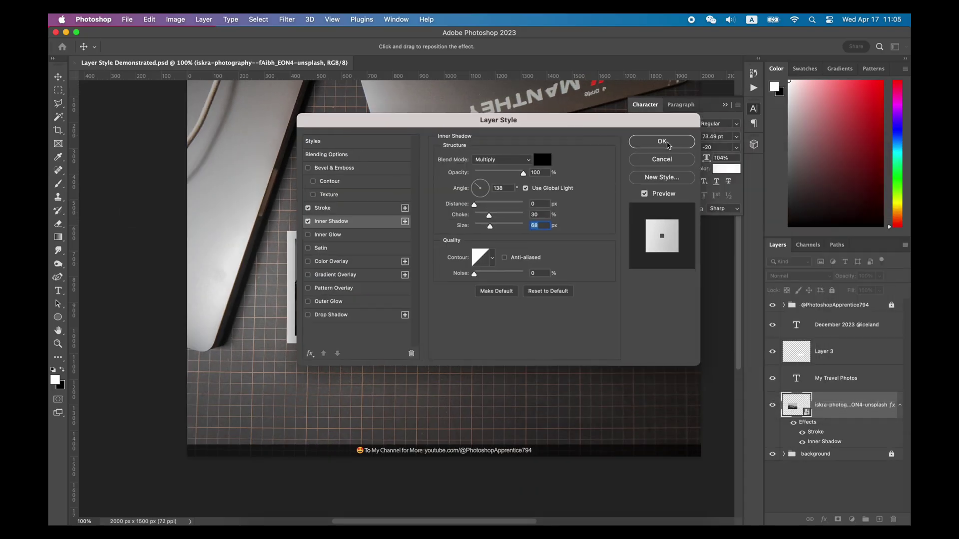
pyautogui.click(662, 142)
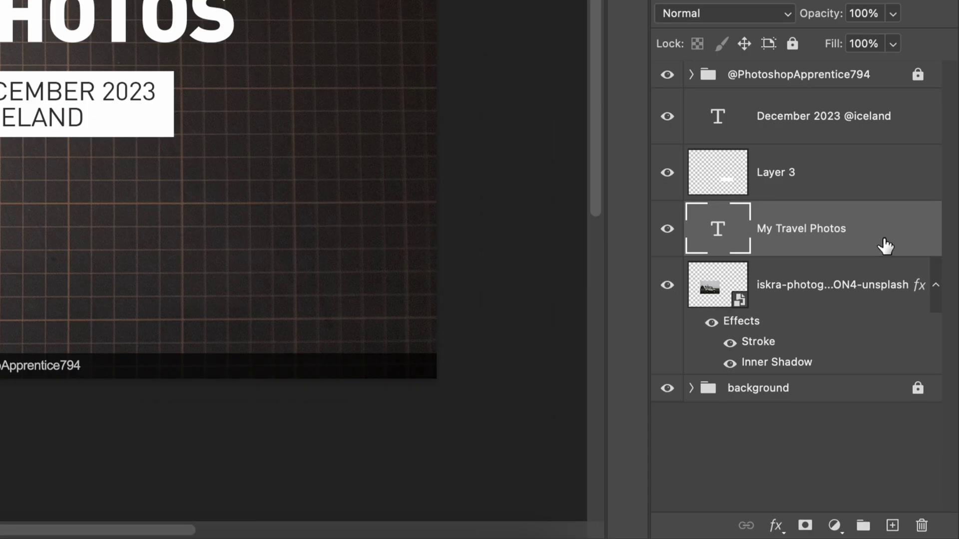
# Add a Gradient Overlay to the My Travel Photos text layer and set its angle to 154°.
pyautogui.doubleClick(885, 246)
pyautogui.click(457, 307)
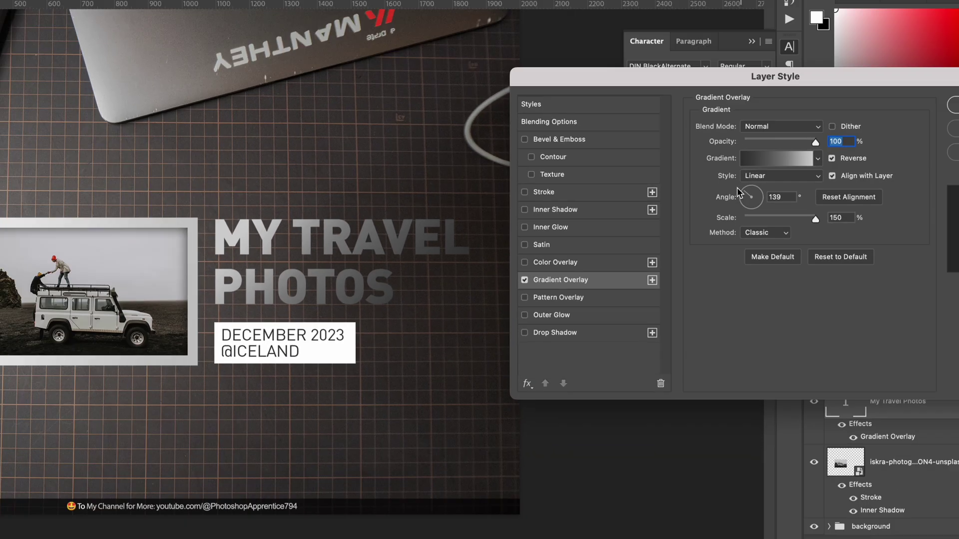
pyautogui.moveTo(737, 187); pyautogui.dragTo(736, 189)
# Recolour the gradient overlay's start and end stops to light grey and mid grey, and accept the gradient and layer style.
pyautogui.click(776, 158)
pyautogui.doubleClick(640, 407)
pyautogui.click(640, 359)
pyautogui.press('Return')
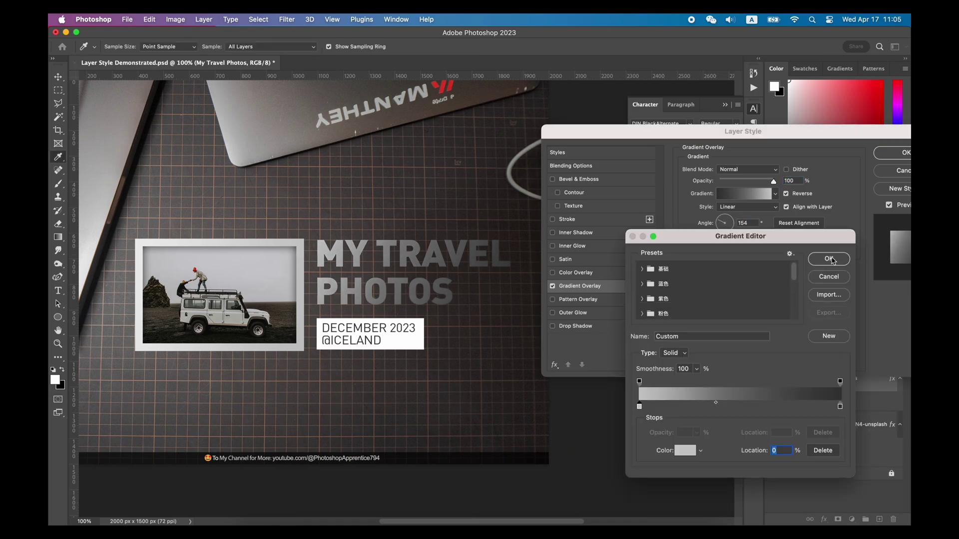
pyautogui.doubleClick(840, 407)
pyautogui.click(641, 409)
pyautogui.click(872, 327)
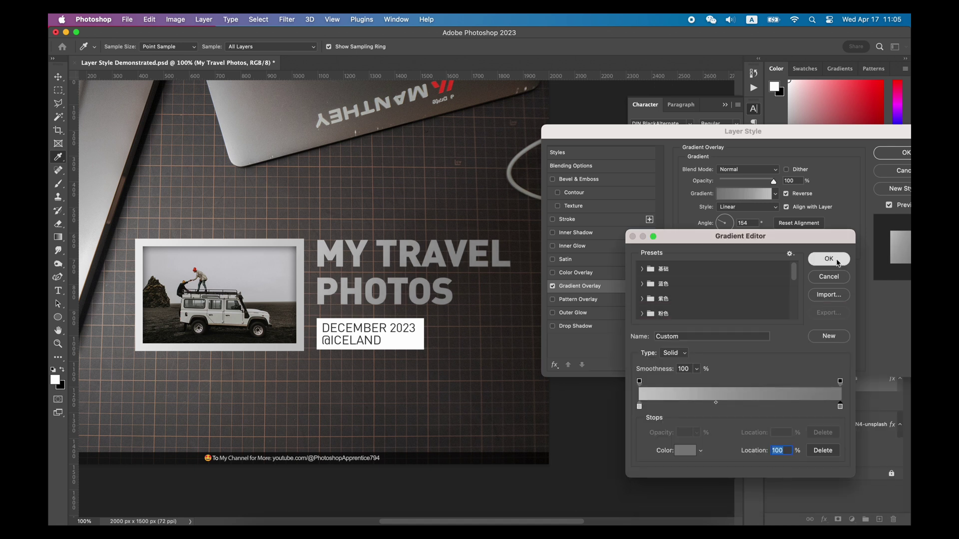
pyautogui.click(829, 259)
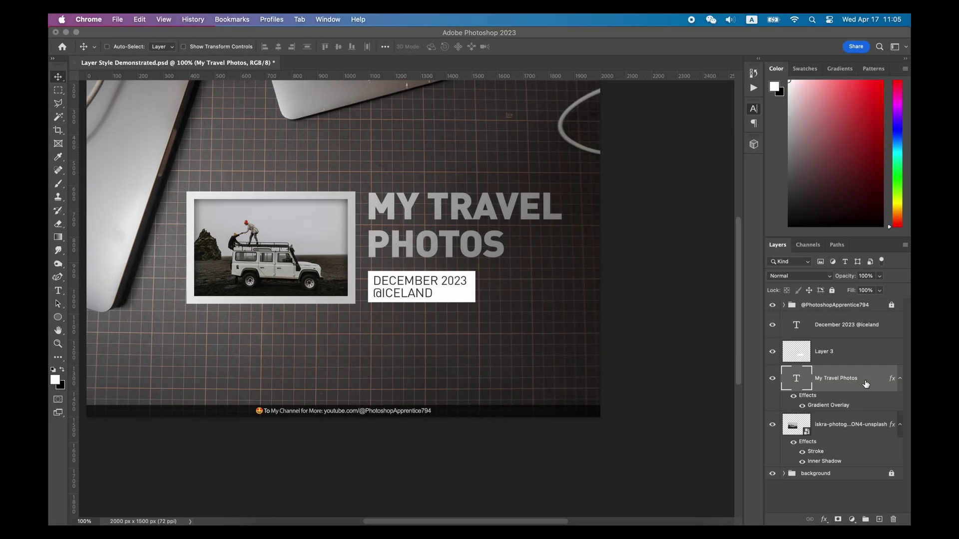
pyautogui.click(808, 371)
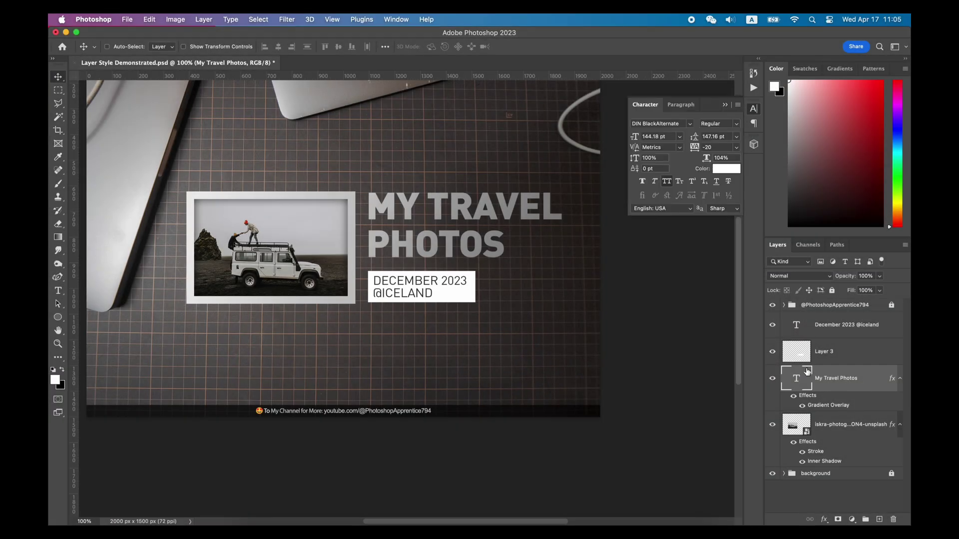
# Toggle the visibility of Layer 3 and the My Travel Photos layer to check which elements they hold.
pyautogui.click(773, 353)
pyautogui.click(774, 353)
pyautogui.click(773, 352)
pyautogui.click(773, 352)
pyautogui.click(773, 378)
pyautogui.click(773, 379)
pyautogui.click(794, 396)
pyautogui.click(794, 397)
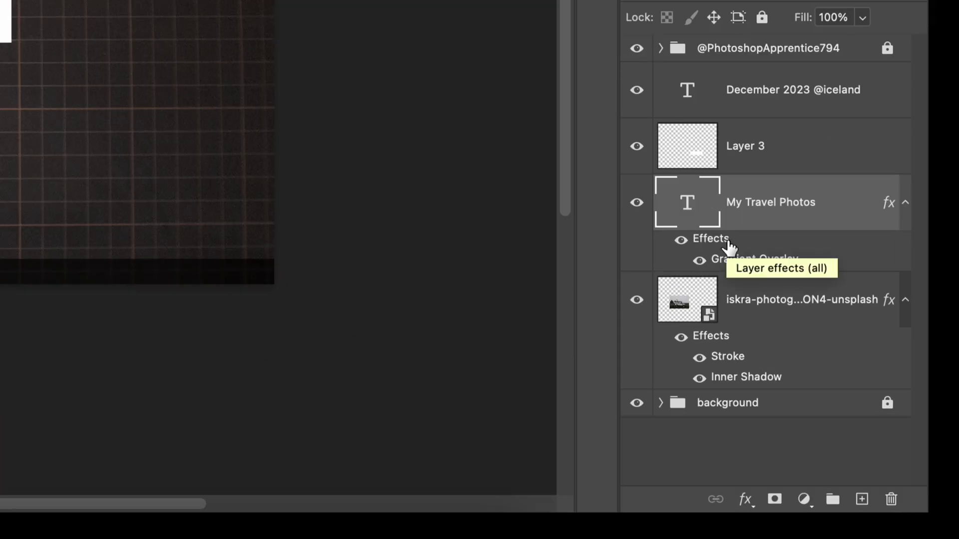
# Copy the My Travel Photos layer's effects onto Layer 3, the white box behind the date text.
pyautogui.moveTo(728, 247); pyautogui.dragTo(727, 151)
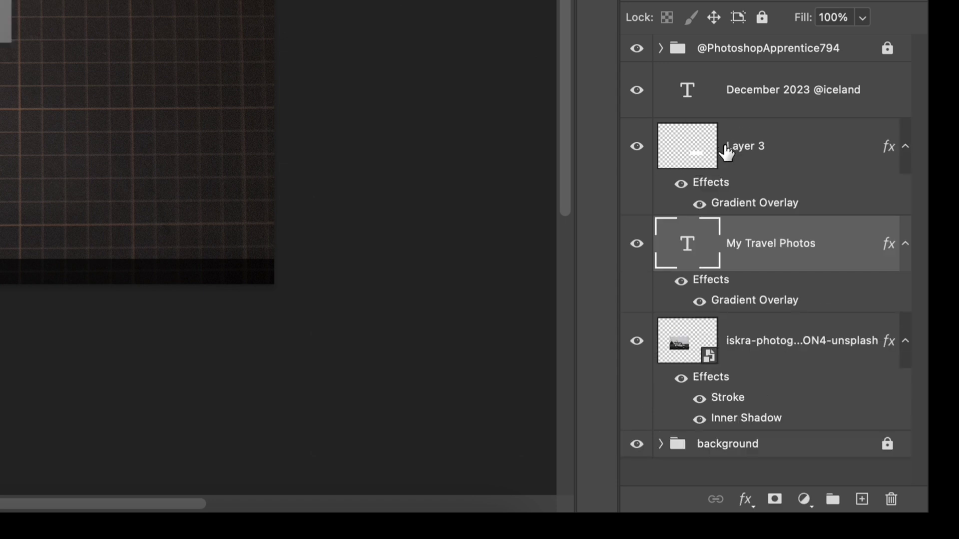
pyautogui.click(798, 158)
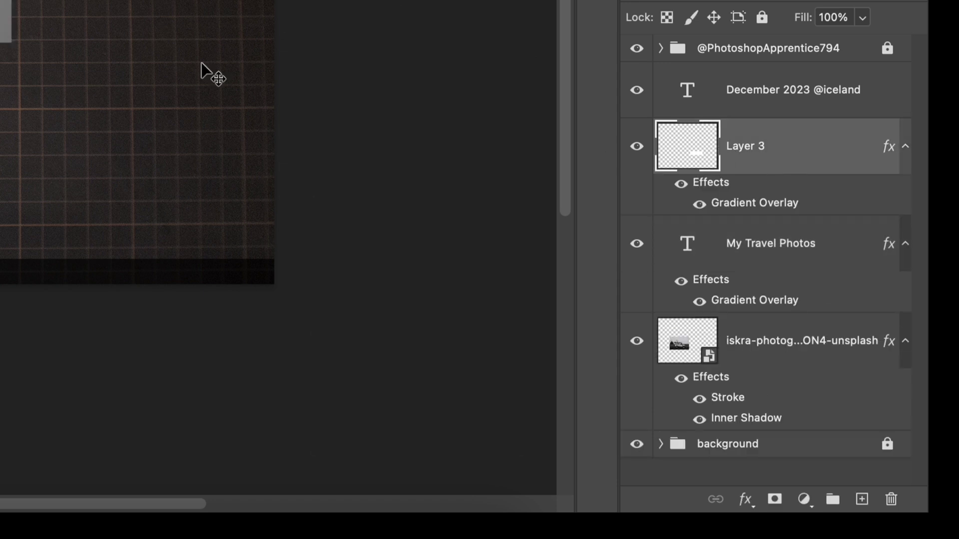
pyautogui.hscroll(-3, 64, 36)
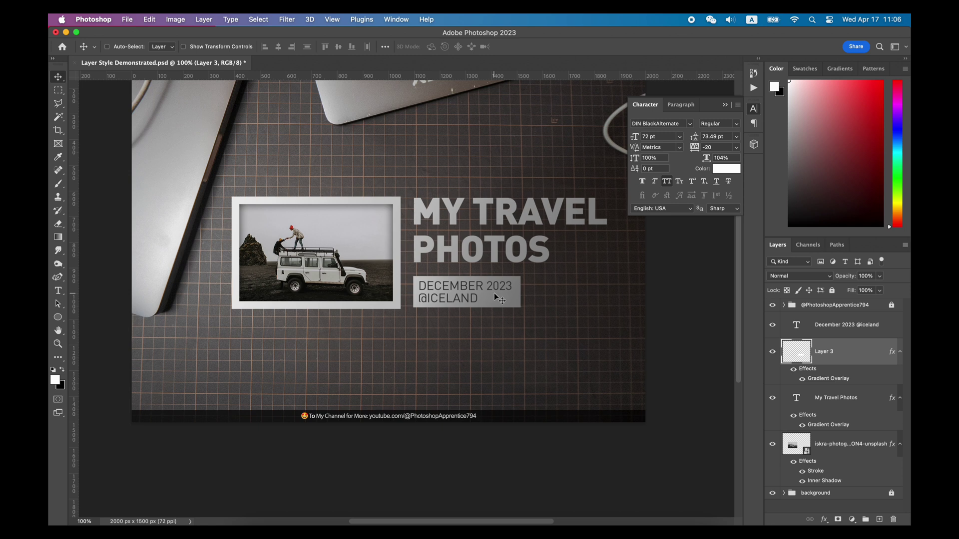
pyautogui.scroll(1, 500, 298)
pyautogui.hscroll(1, 499, 298)
pyautogui.hscroll(-3, 499, 302)
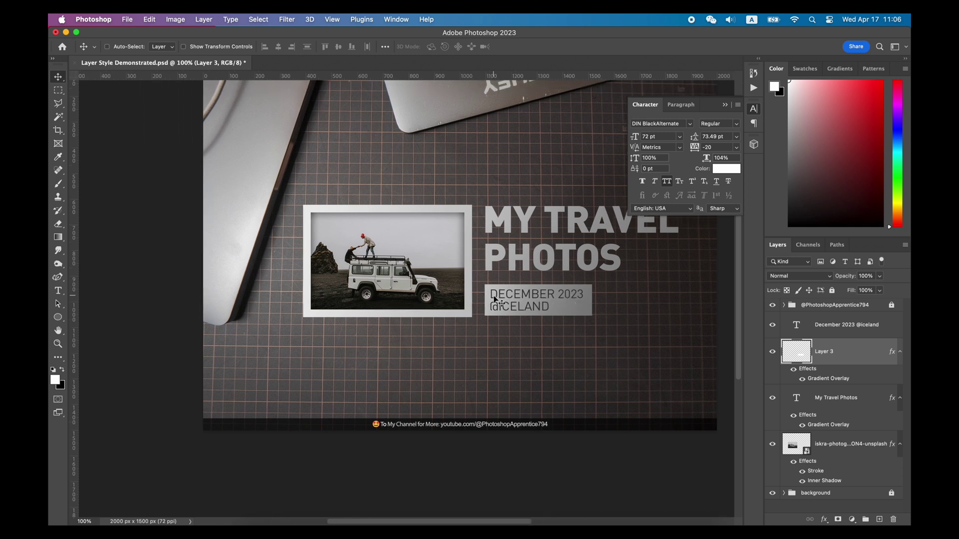
pyautogui.scroll(2, 499, 301)
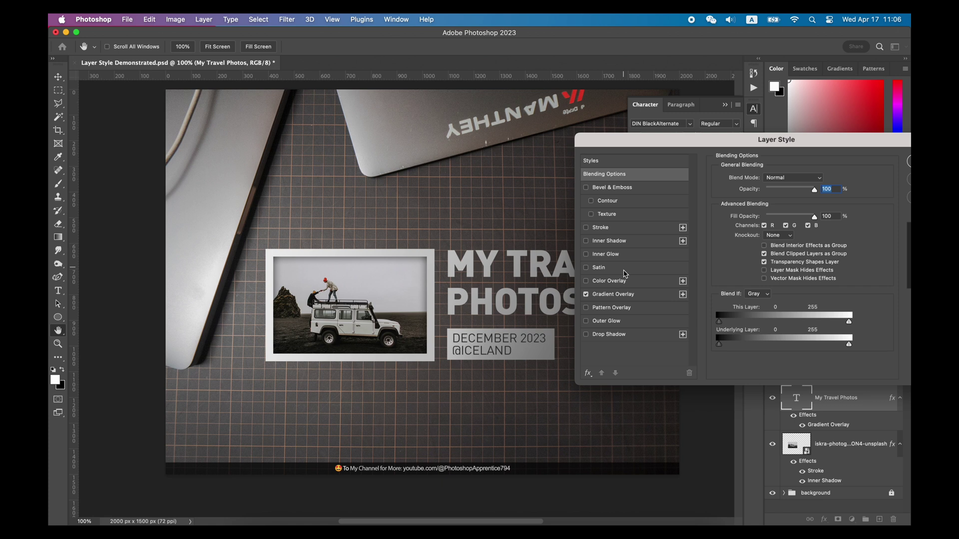
# Add a Drop Shadow to the My Travel Photos text layer with the angle set to 162°.
pyautogui.click(608, 335)
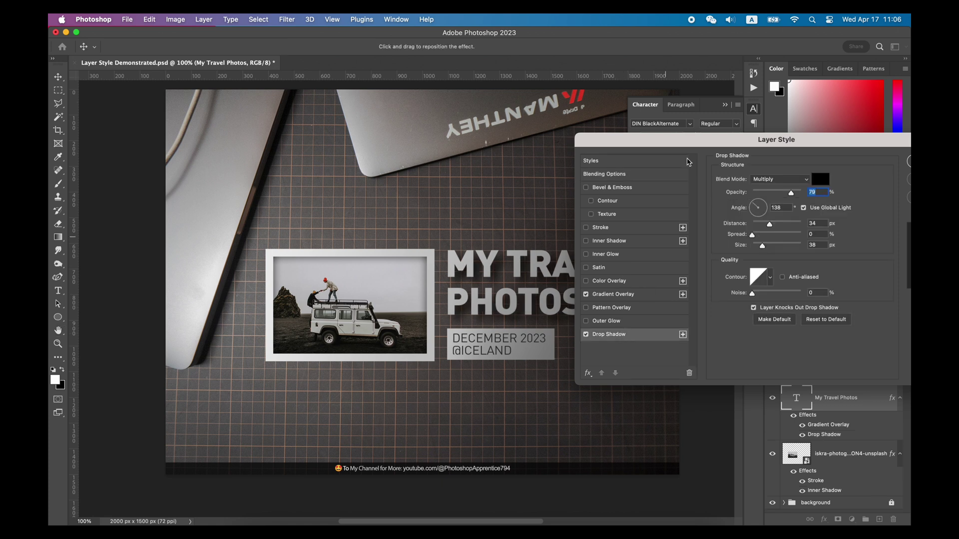
pyautogui.moveTo(694, 147); pyautogui.dragTo(313, 338)
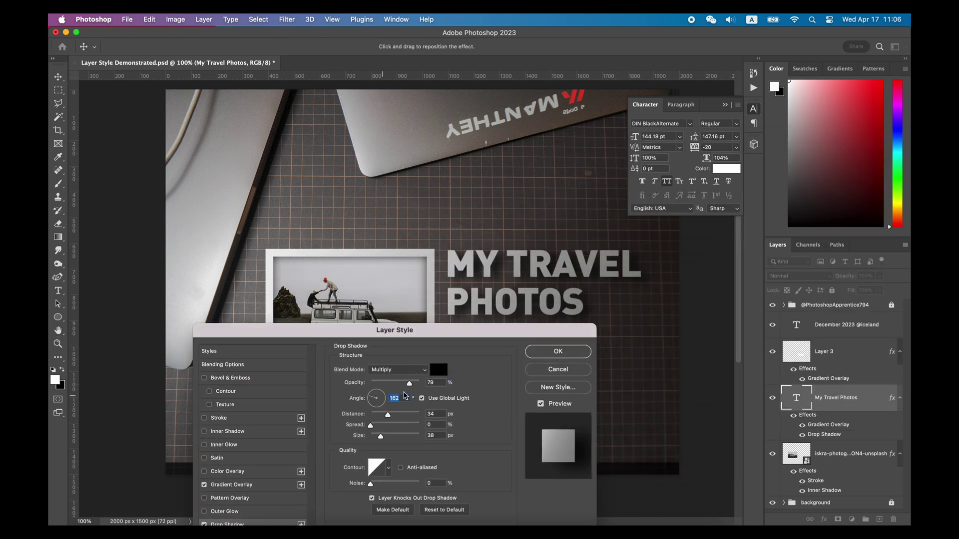
pyautogui.click(550, 351)
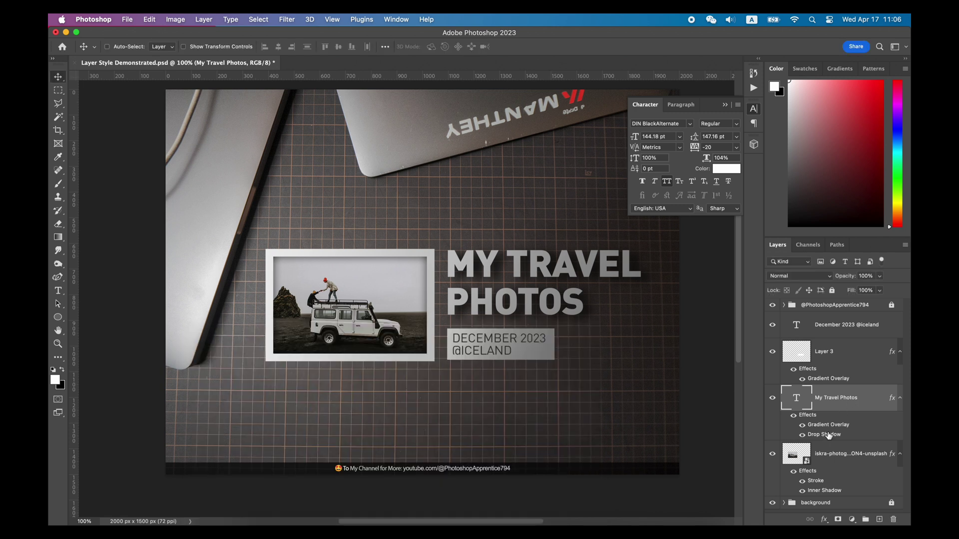
# Copy the Drop Shadow effect from My Travel Photos onto Layer 3 and the car photo layer.
pyautogui.moveTo(826, 438); pyautogui.dragTo(828, 401)
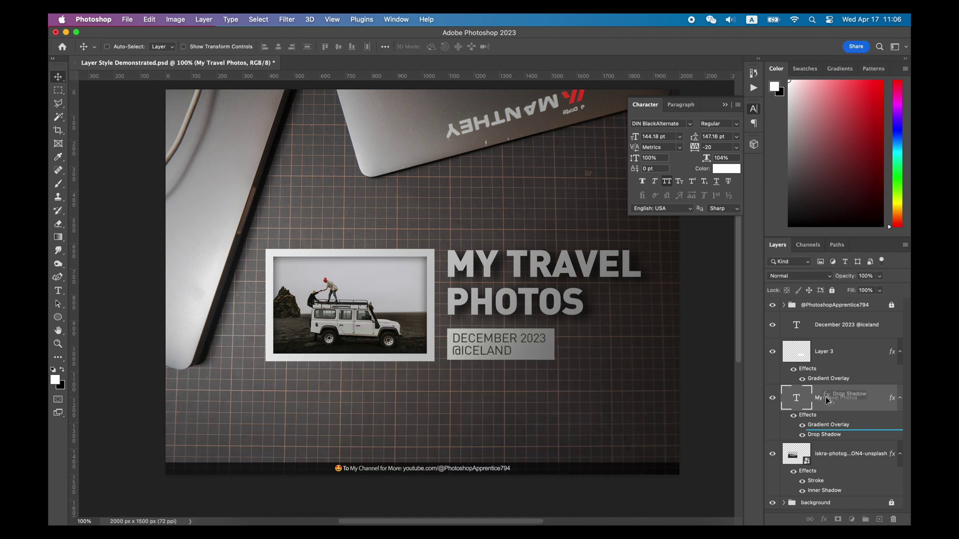
pyautogui.moveTo(813, 356); pyautogui.dragTo(812, 357)
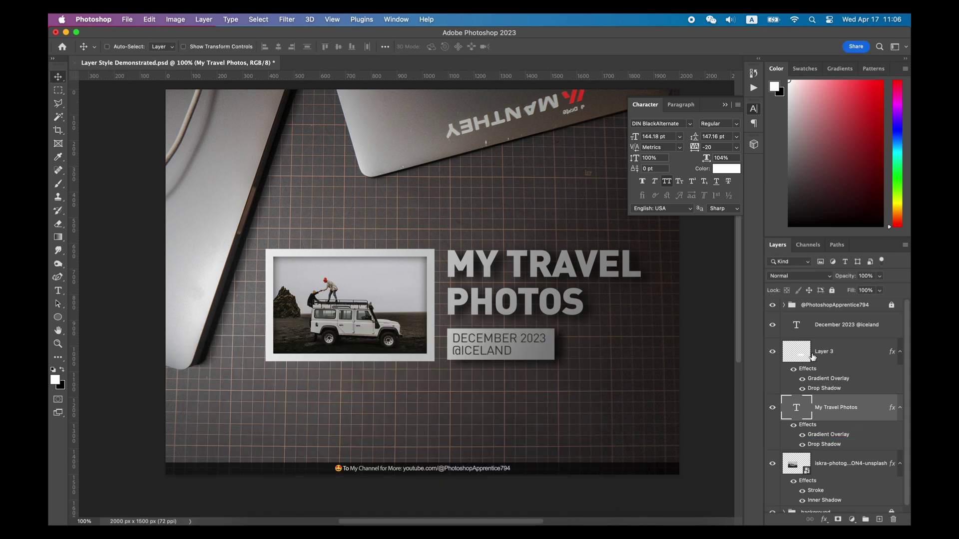
pyautogui.scroll(-1, 834, 408)
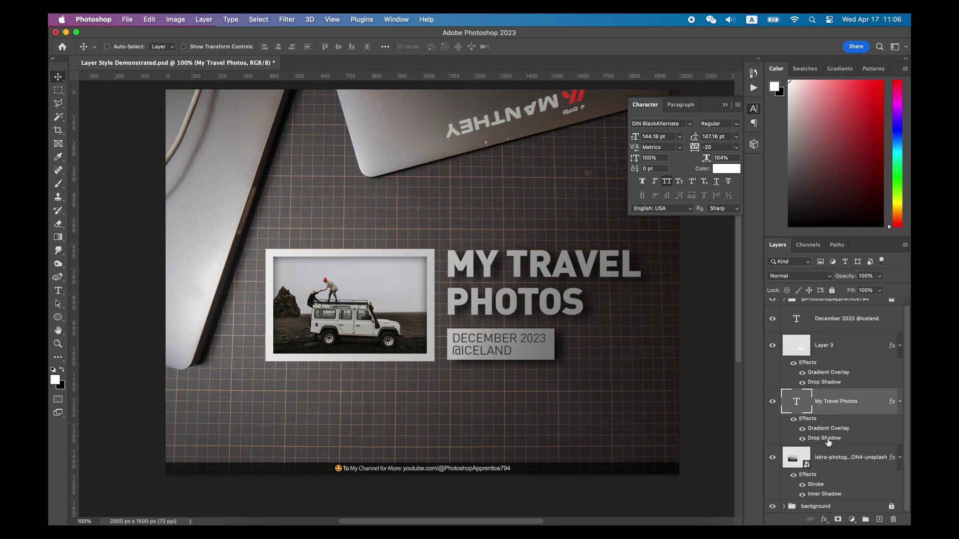
pyautogui.moveTo(824, 438); pyautogui.dragTo(827, 475)
pyautogui.scroll(-1, 828, 475)
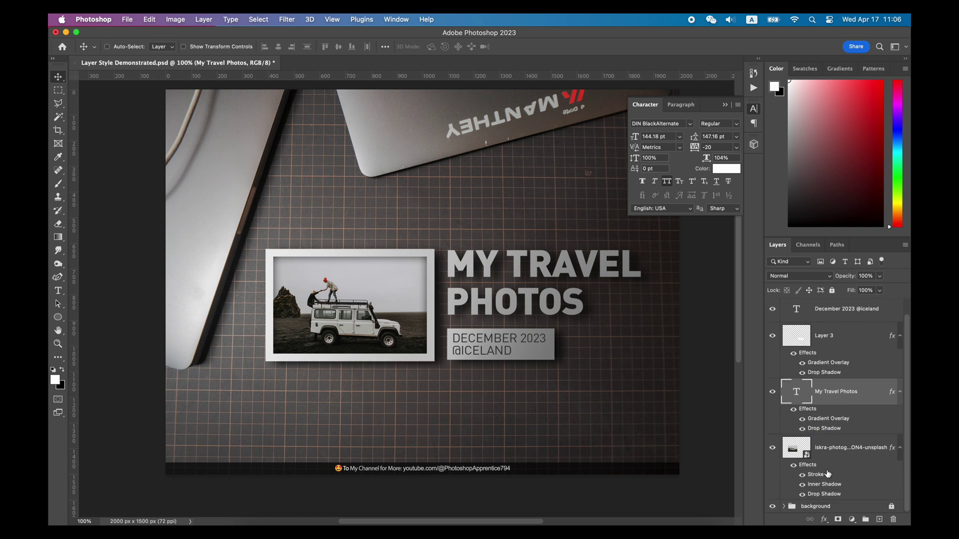
# Undo the Drop Shadow effects on the car photo, Layer 3 and My Travel Photos layers.
pyautogui.press('super+z')
pyautogui.press('super+z')
pyautogui.press('super+z')
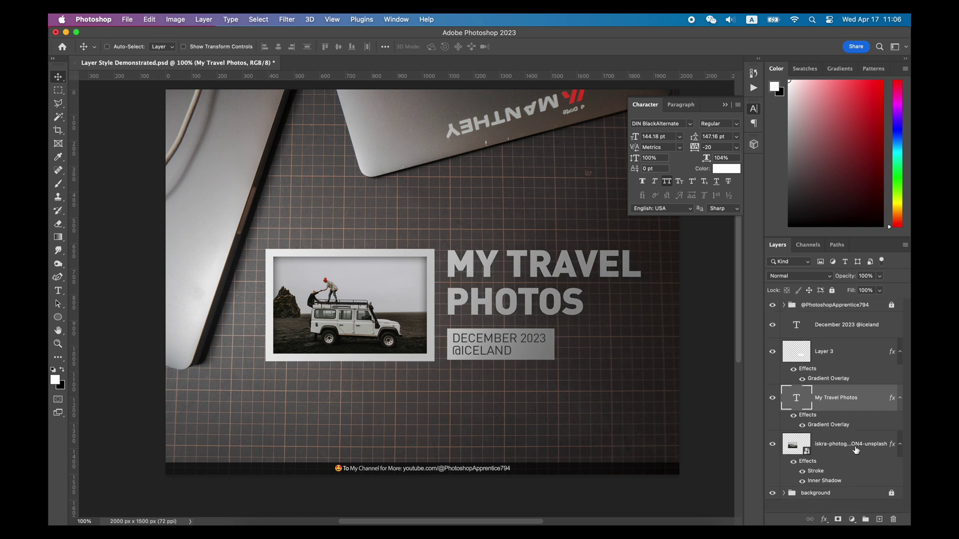
pyautogui.click(858, 359)
pyautogui.click(859, 271)
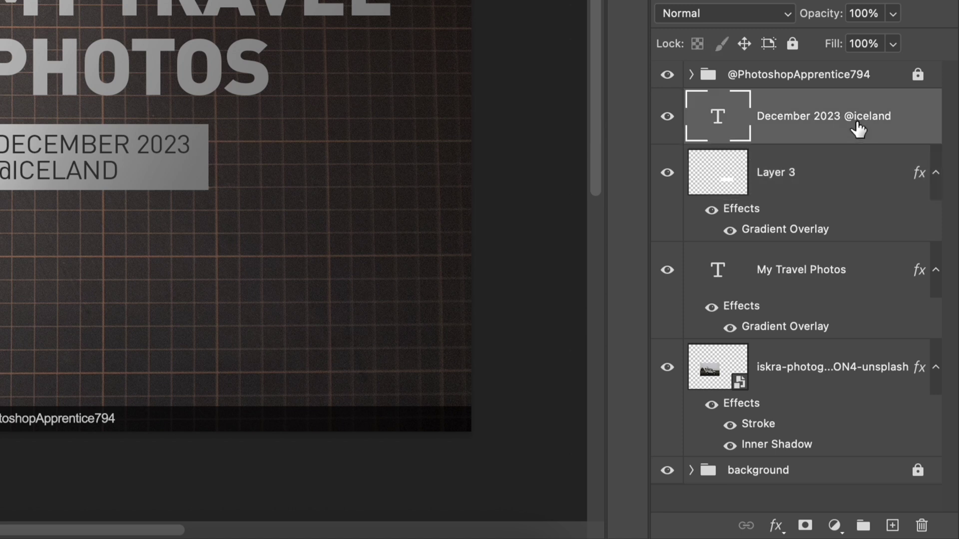
pyautogui.keyDown('shift'); pyautogui.click(820, 370); pyautogui.keyUp('shift')
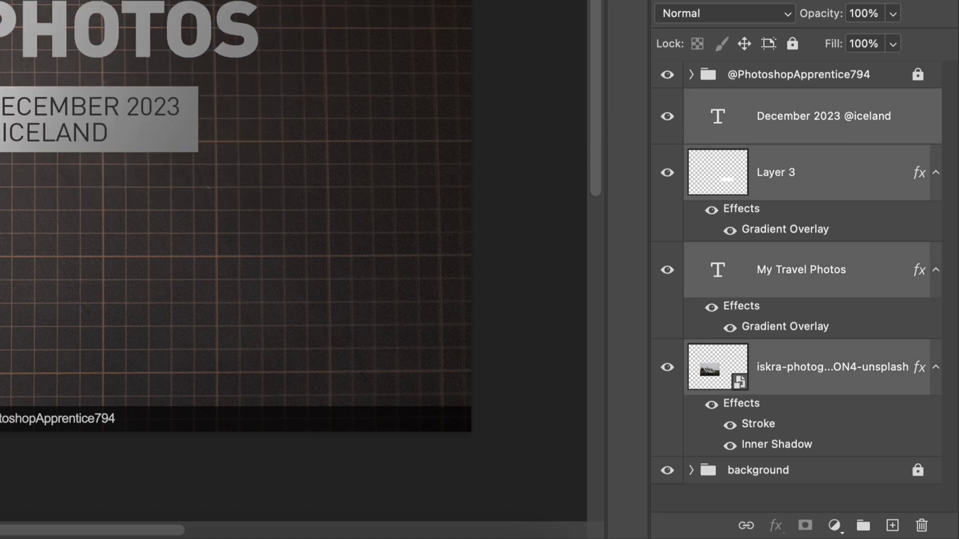
pyautogui.hotkey('ctrl', 'g')
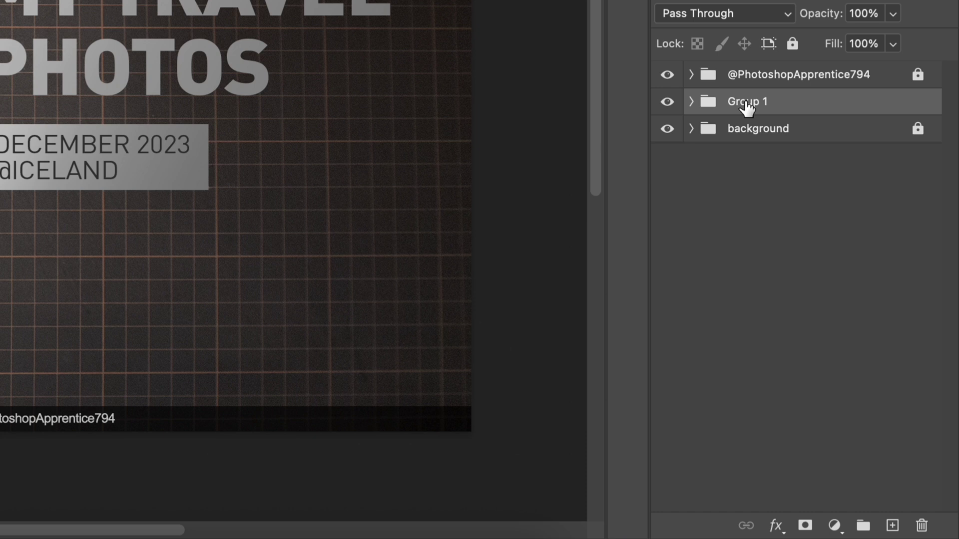
# Add a Drop Shadow to the whole Group 1 with 61% opacity and accept the layer style.
pyautogui.click(847, 134)
pyautogui.doubleClick(887, 106)
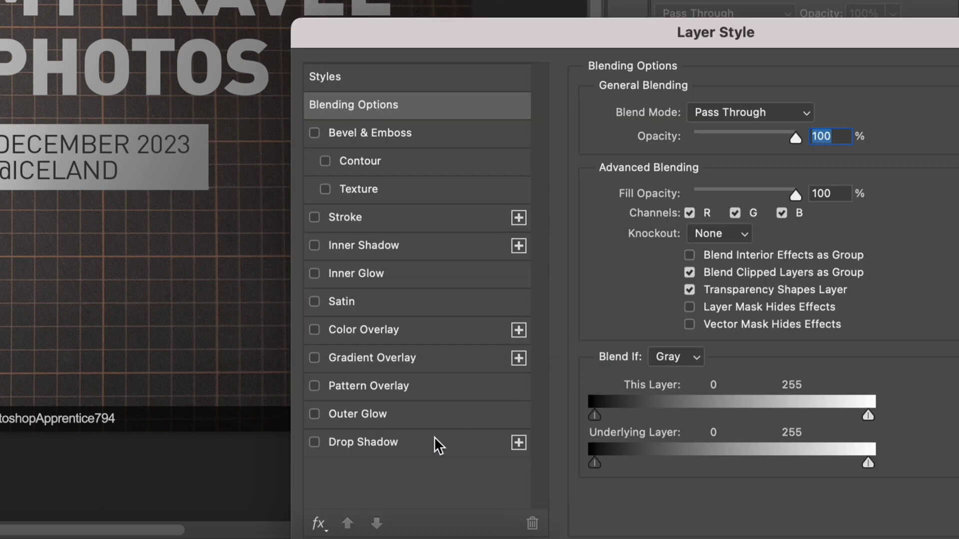
pyautogui.click(436, 447)
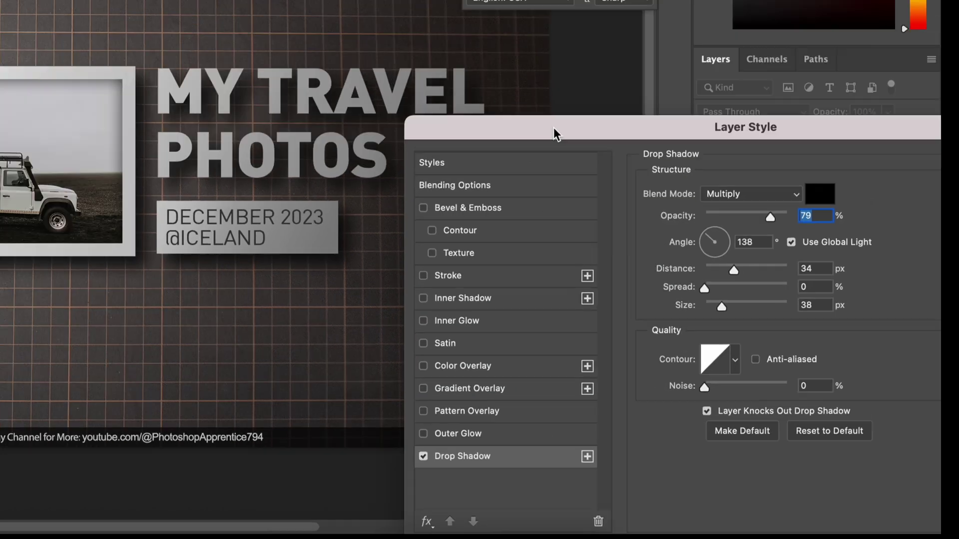
pyautogui.moveTo(475, 35); pyautogui.dragTo(641, 233)
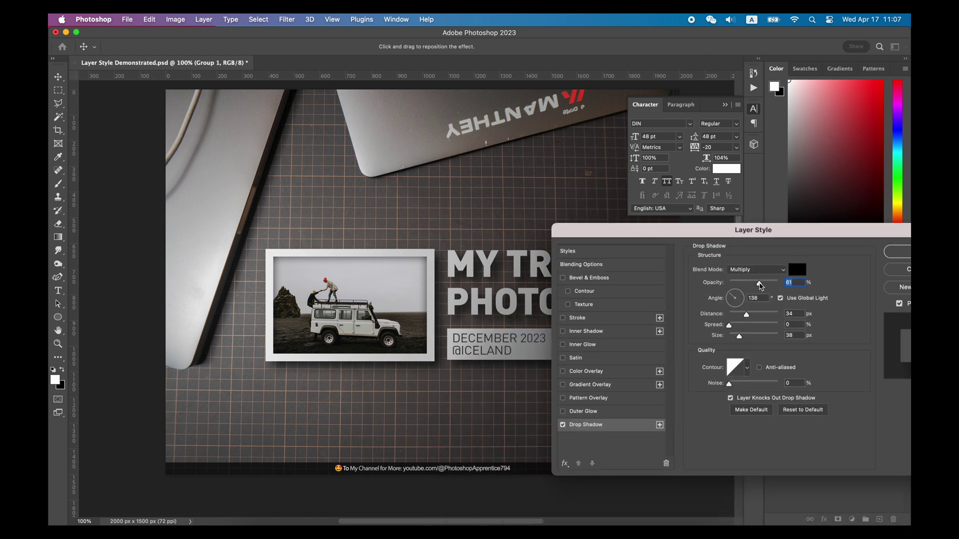
pyautogui.moveTo(723, 234); pyautogui.dragTo(477, 399)
pyautogui.click(671, 413)
pyautogui.moveTo(432, 343); pyautogui.dragTo(431, 338)
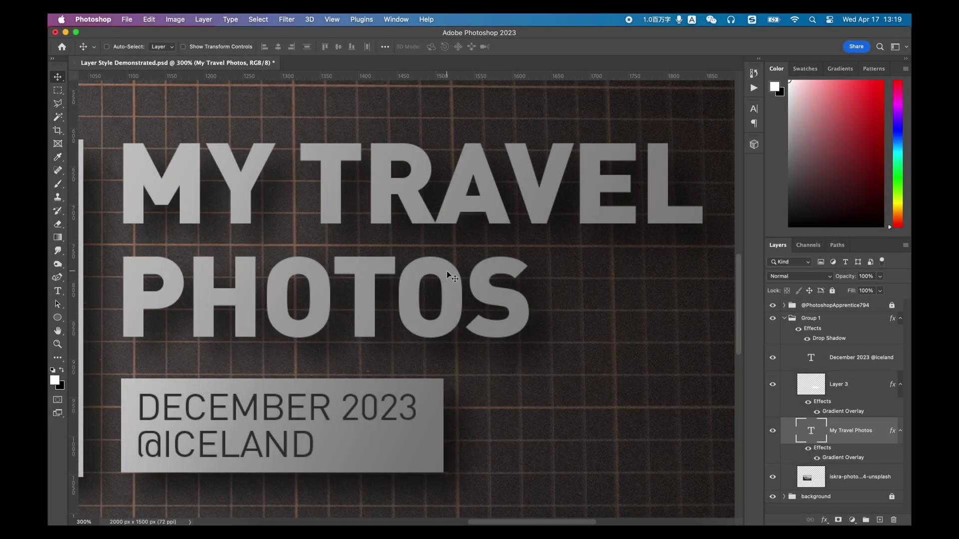
# Rasterize the layer style of the My Travel Photos text layer.
pyautogui.scroll(2, 447, 270)
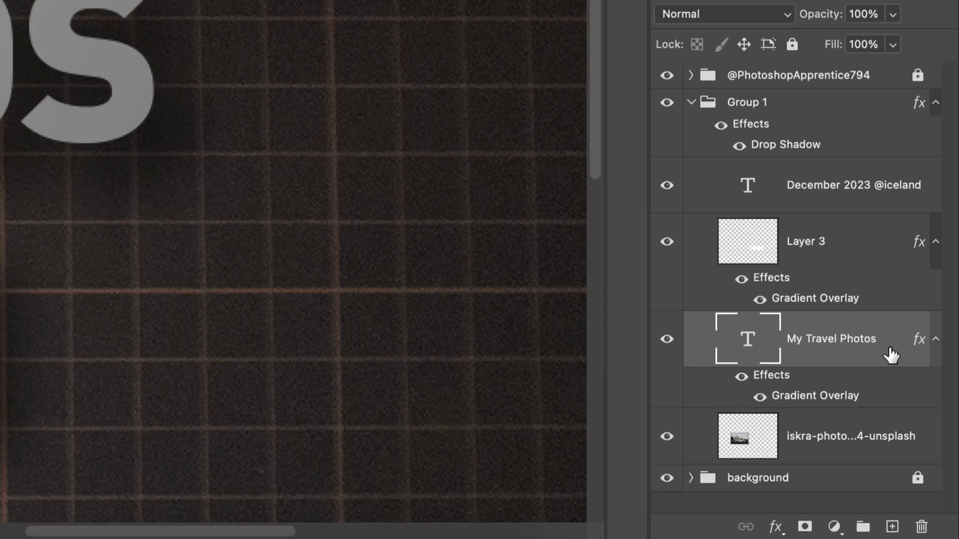
pyautogui.rightClick(875, 432)
pyautogui.scroll(-10, 789, 436)
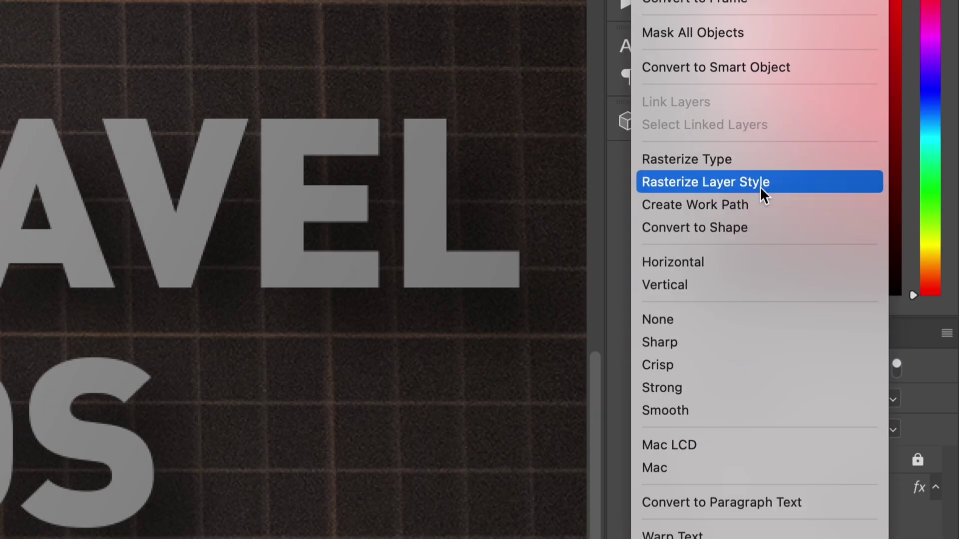
pyautogui.click(760, 182)
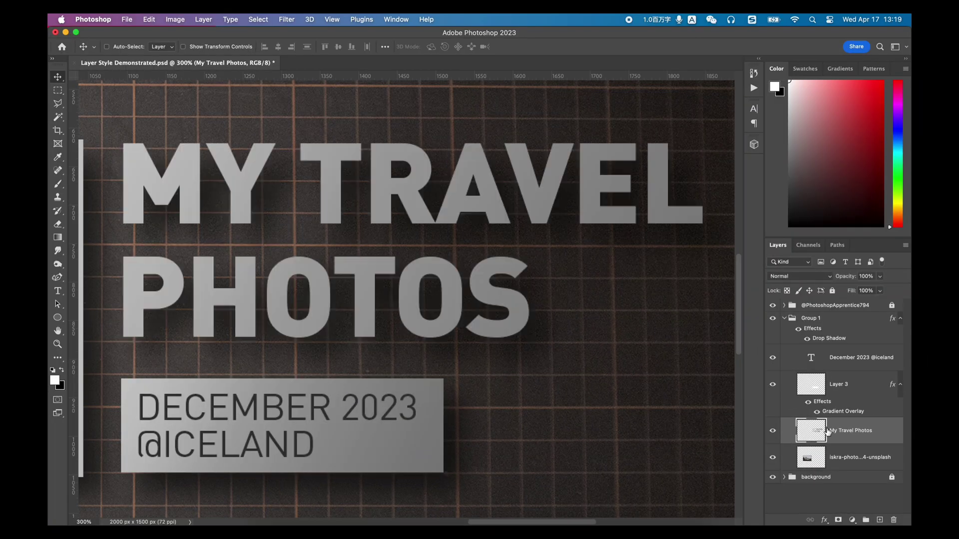
# Try moving the rasterized My Travel Photos layer slightly downward, and undo the move.
pyautogui.moveTo(431, 207)
pyautogui.mouseDown()
pyautogui.moveTo(424, 265)
pyautogui.moveTo(477, 239)
pyautogui.moveTo(442, 197)
pyautogui.moveTo(428, 235)
pyautogui.moveTo(435, 222)
pyautogui.mouseUp()
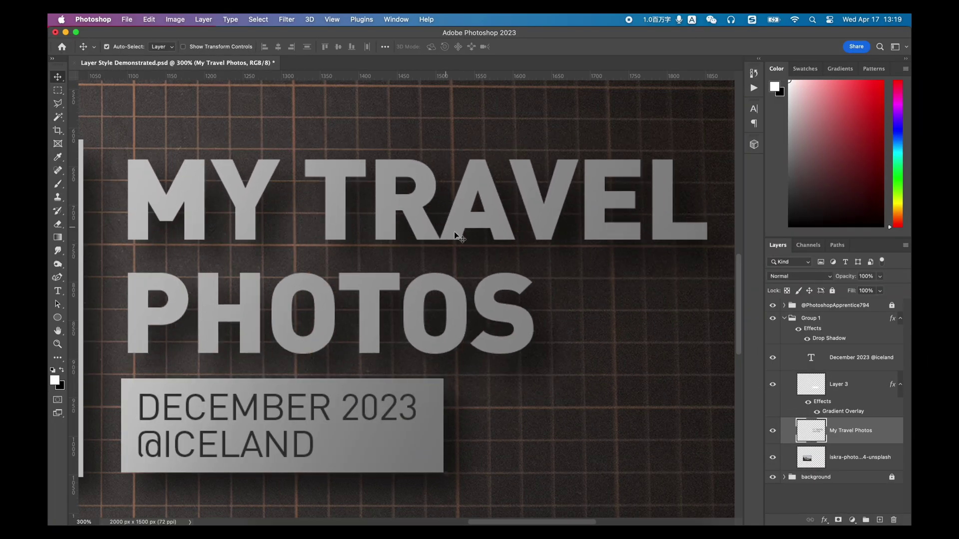
pyautogui.press('super+z')
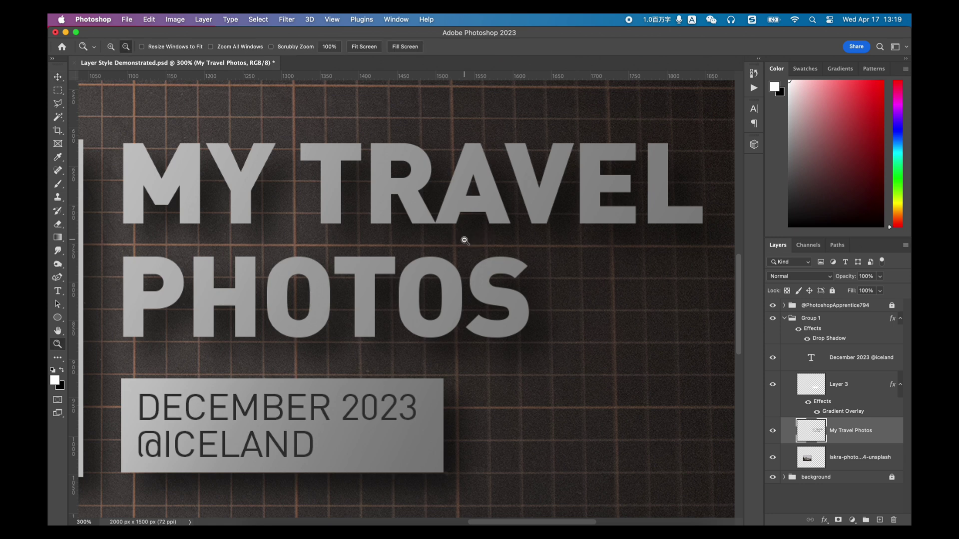
pyautogui.keyDown('alt'); pyautogui.click(464, 241); pyautogui.keyUp('alt')
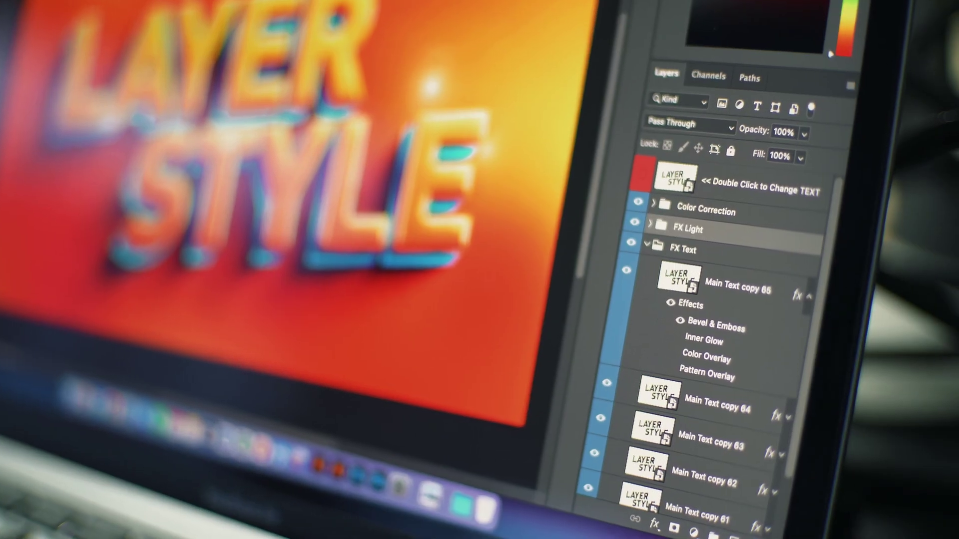
# Examine the effects applied to the stacked Main Text copy layers, expanding their effect lists in the FX Text group.
pyautogui.scroll(-3, 738, 358)
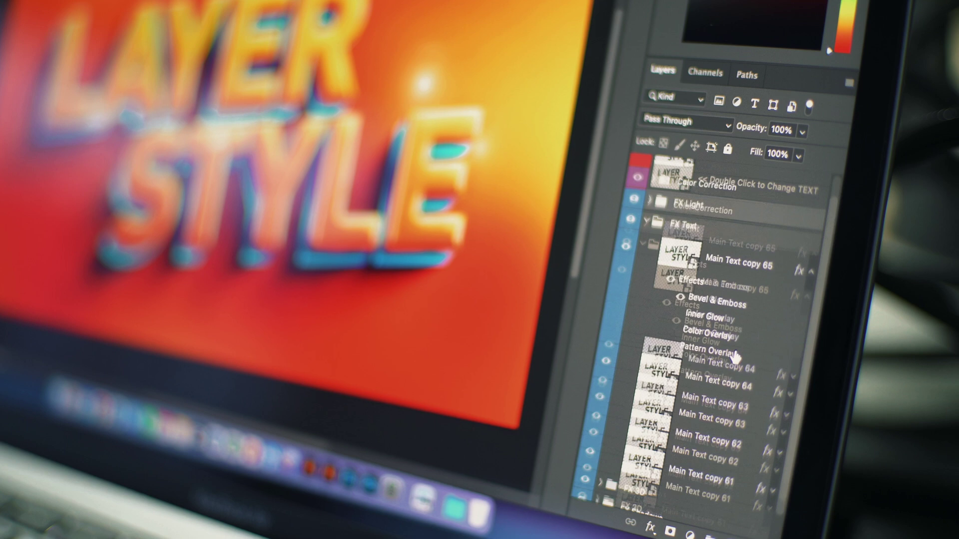
pyautogui.click(800, 346)
pyautogui.click(674, 370)
pyautogui.click(662, 355)
pyautogui.click(681, 242)
pyautogui.scroll(-3, 681, 242)
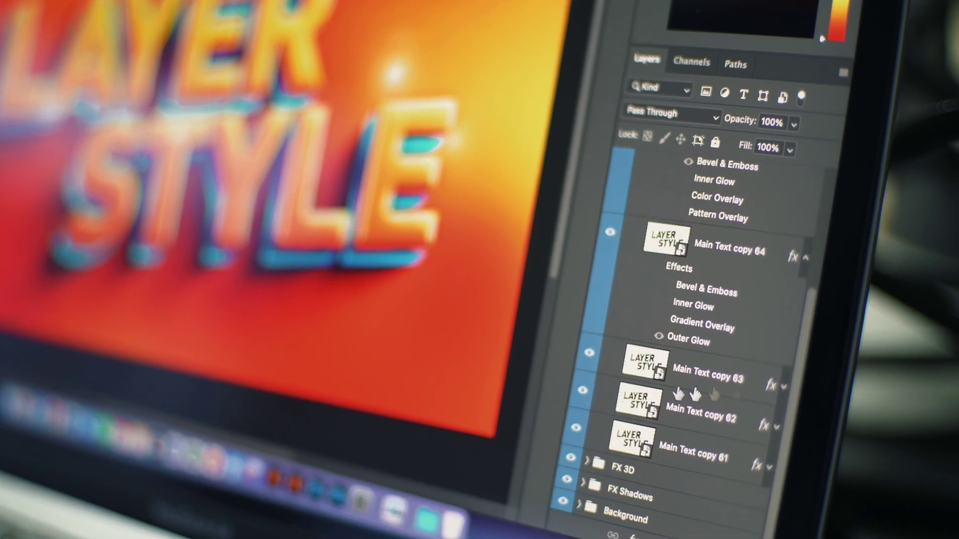
pyautogui.click(785, 385)
pyautogui.scroll(-2, 774, 442)
pyautogui.click(776, 425)
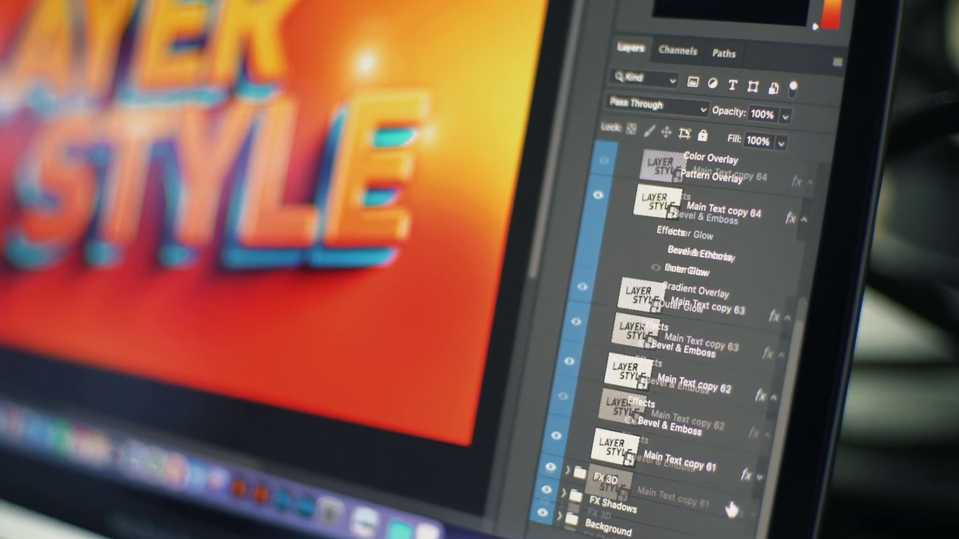